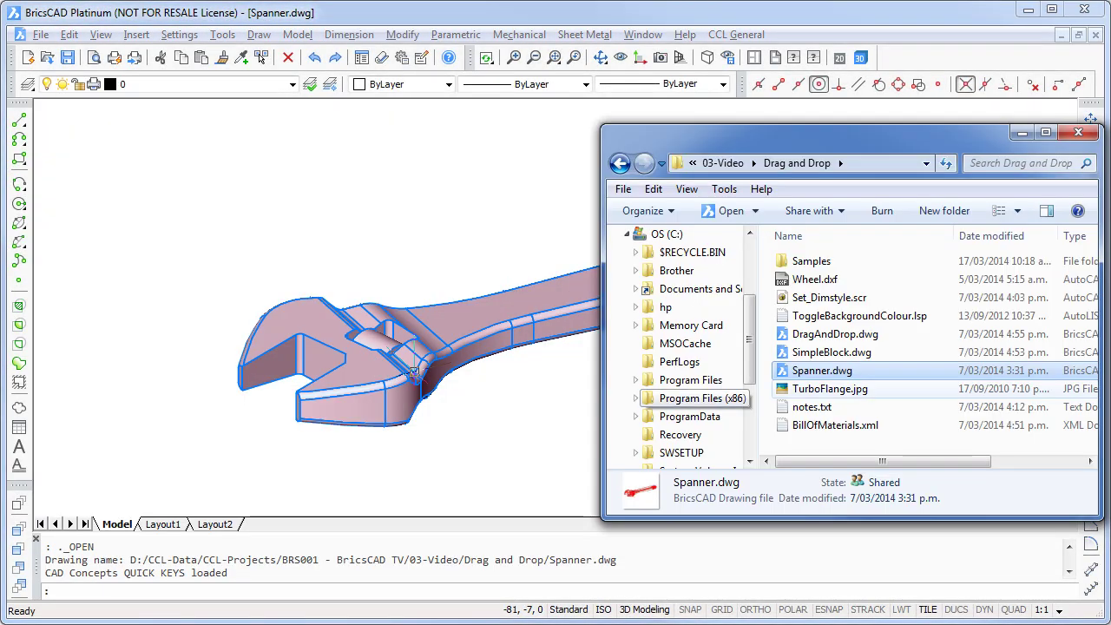
# Open Spanner.dwg, SimpleBlock.dwg and DragAndDrop.dwg by dropping each from the Drag and Drop folder into the drawing window.
pyautogui.moveTo(820, 370); pyautogui.dragTo(413, 375)
pyautogui.moveTo(831, 352); pyautogui.dragTo(530, 366)
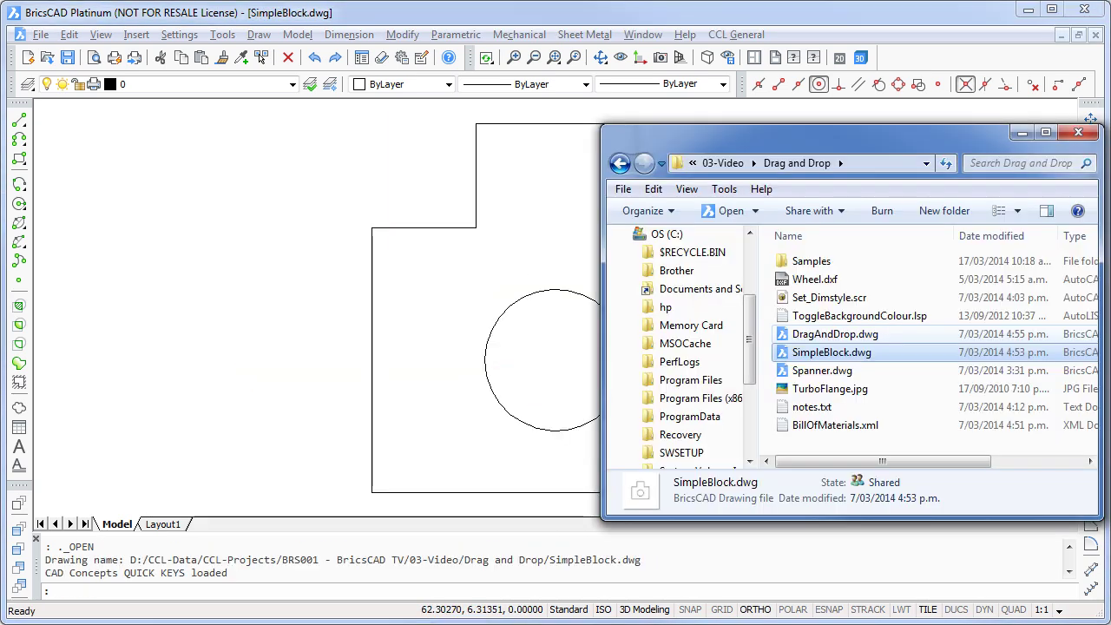
pyautogui.moveTo(834, 334)
pyautogui.mouseDown()
pyautogui.moveTo(698, 299)
pyautogui.moveTo(501, 329)
pyautogui.mouseUp()
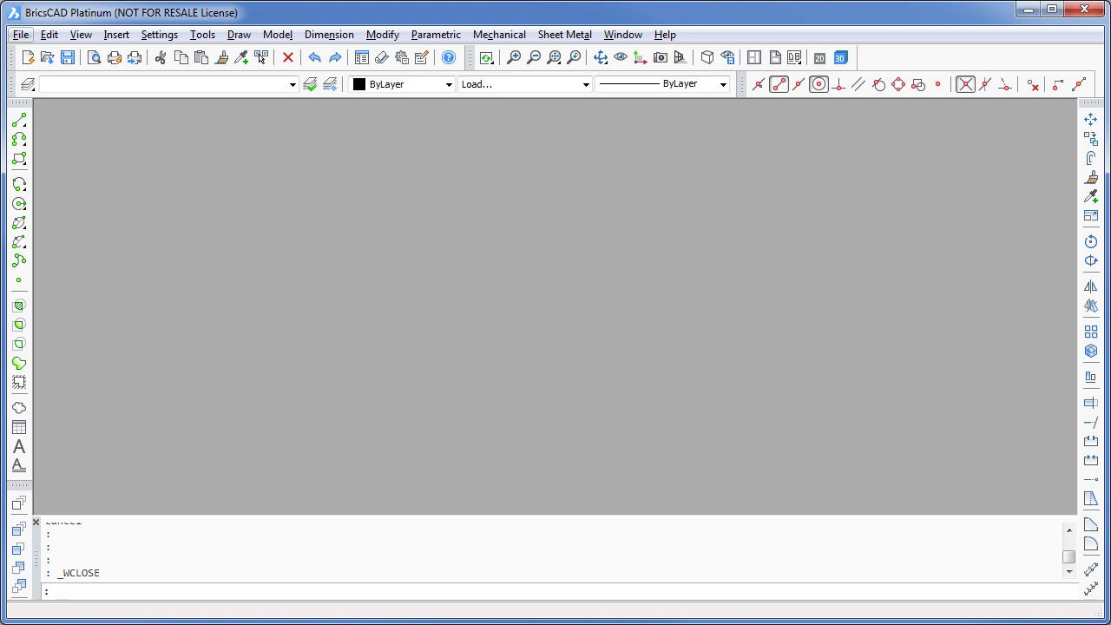
# Open DragAndDrop.dwg from the Drawing folder using the Open command.
pyautogui.click(20, 33)
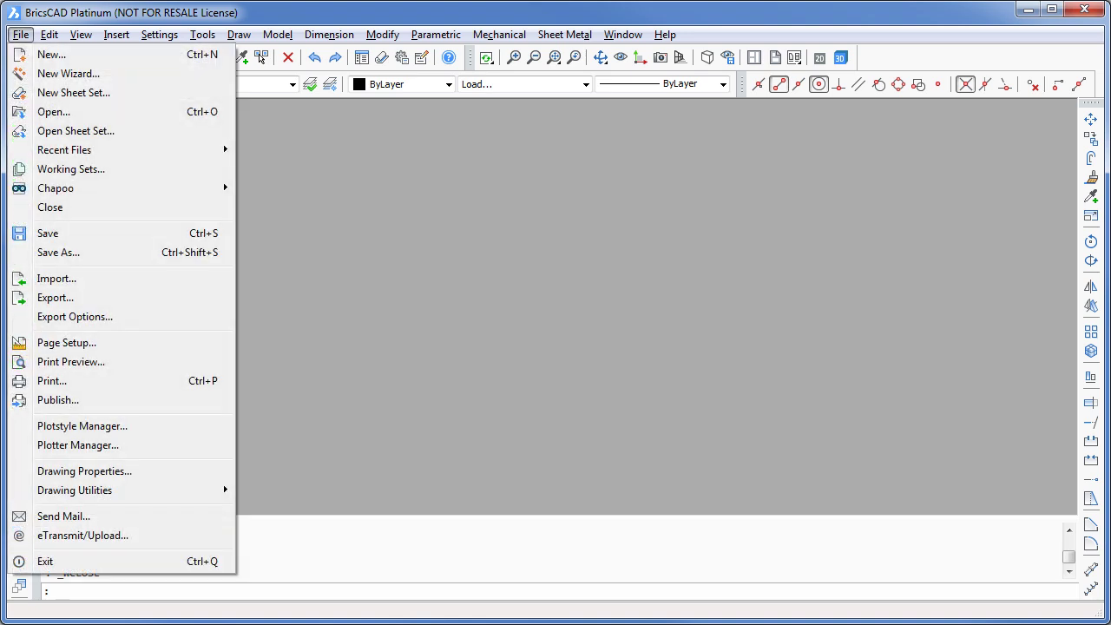
pyautogui.click(54, 112)
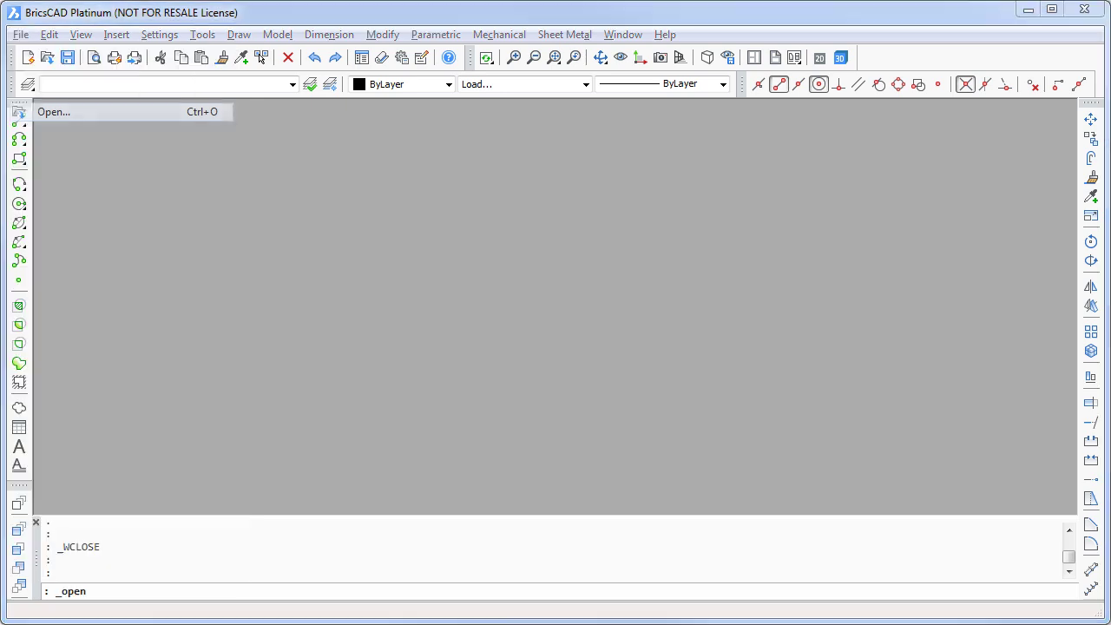
pyautogui.click(370, 225)
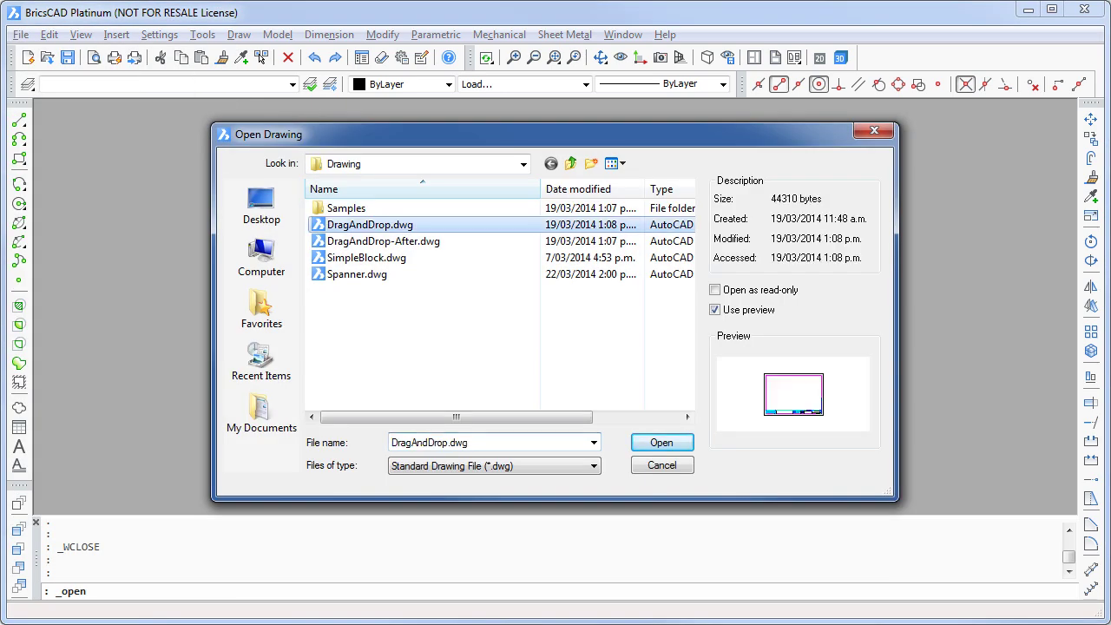
pyautogui.press('Return')
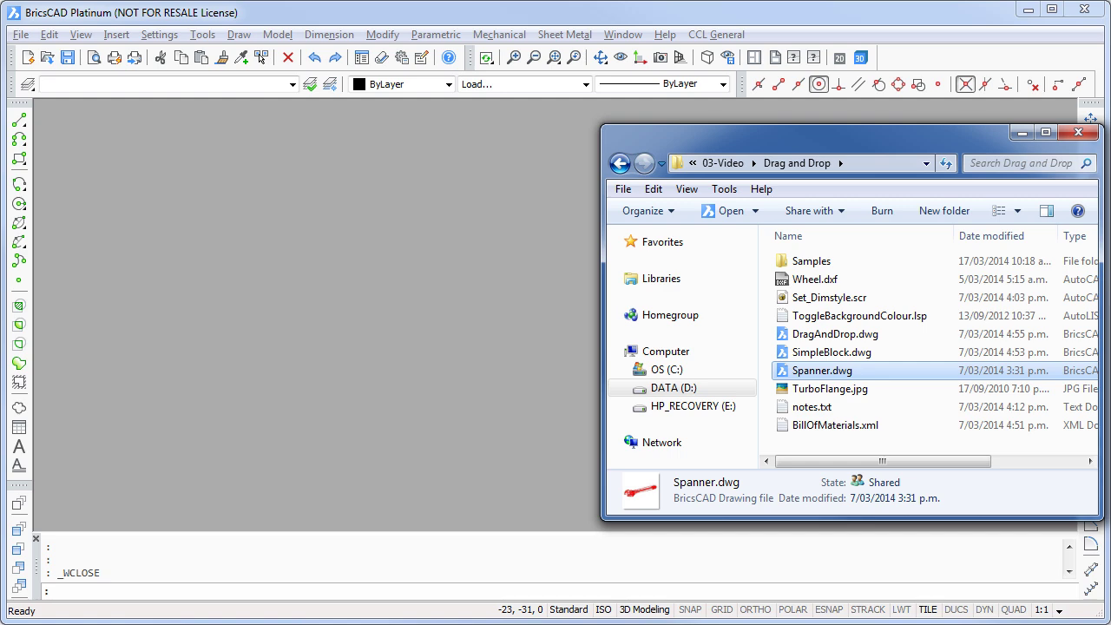
# Open Spanner.dwg and SimpleBlock.dwg by dropping them from the Drag and Drop folder into the drawing window.
pyautogui.moveTo(816, 371); pyautogui.dragTo(539, 348)
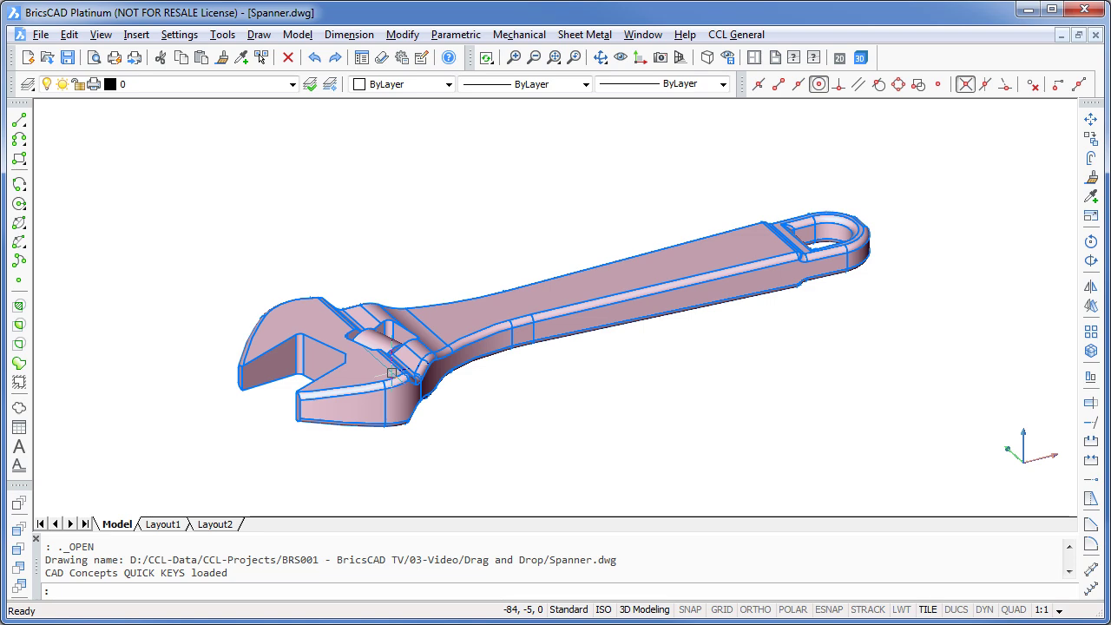
pyautogui.hotkey('alt', 'Tab')
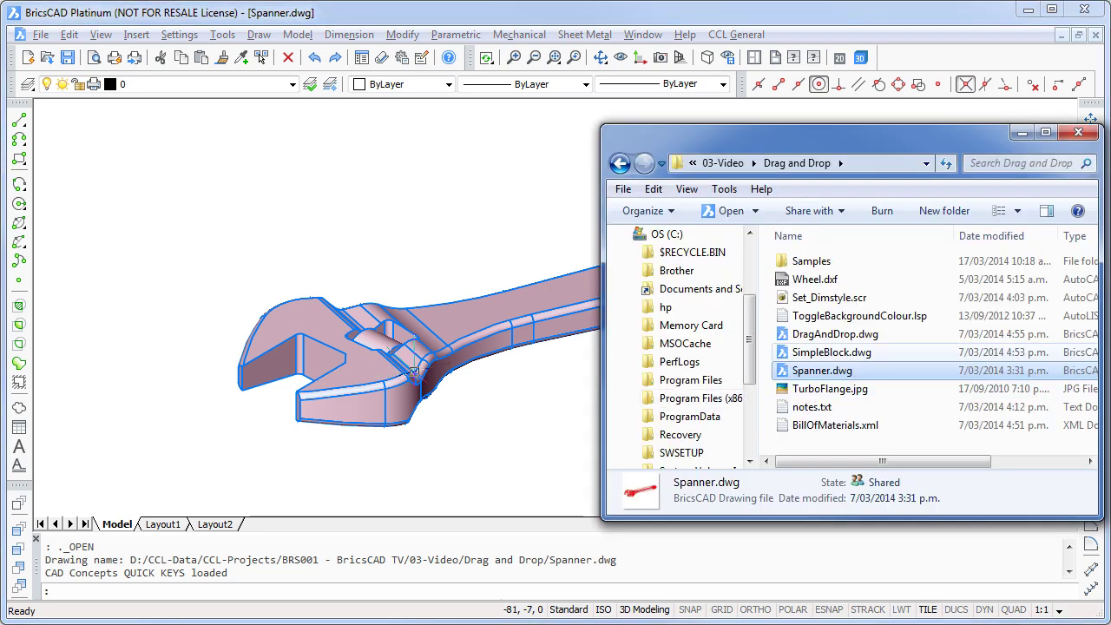
pyautogui.moveTo(831, 351); pyautogui.dragTo(546, 358)
pyautogui.moveTo(413, 371); pyautogui.dragTo(415, 372)
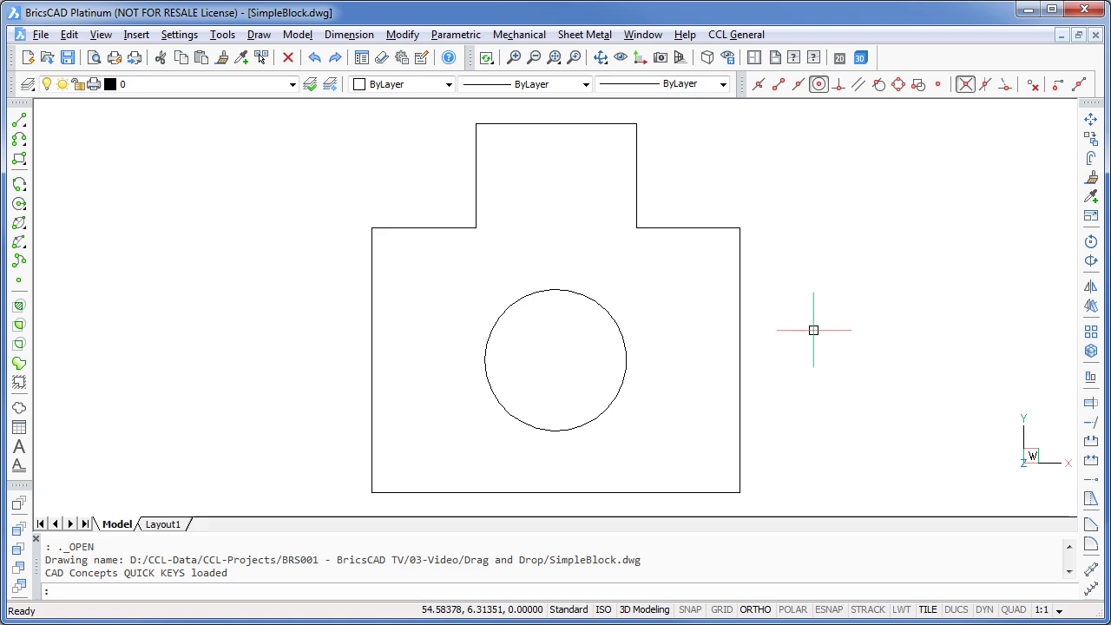
# Open DragAndDrop.dwg and Wheel.dxf by dropping them from the Drag and Drop folder into the drawing window.
pyautogui.hotkey('alt', 'Tab')
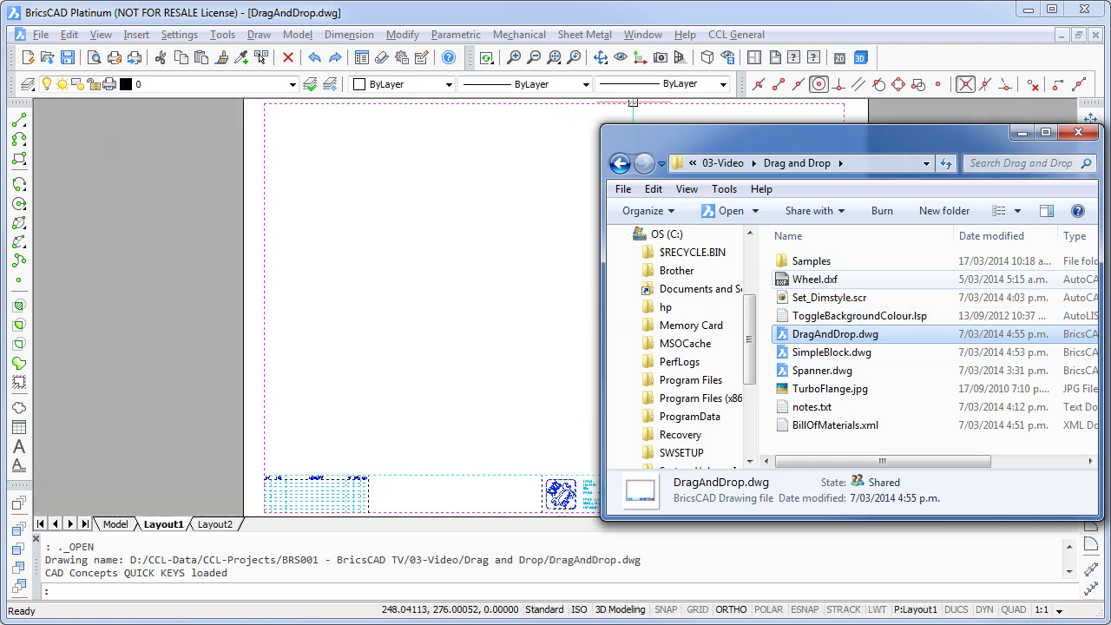
pyautogui.click(815, 279)
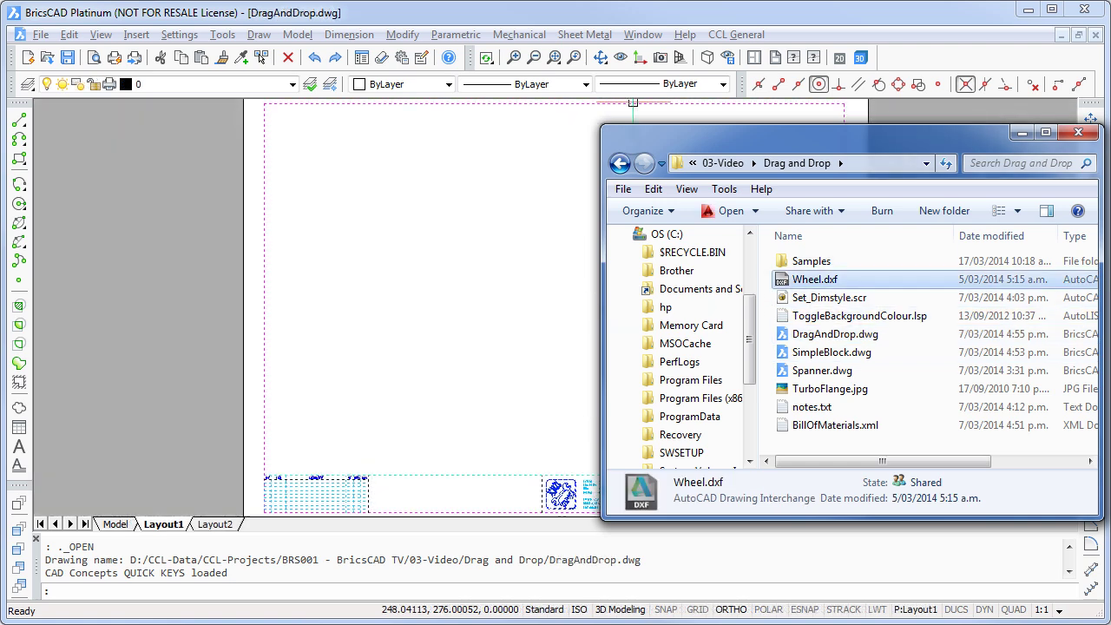
pyautogui.moveTo(815, 280); pyautogui.dragTo(503, 287)
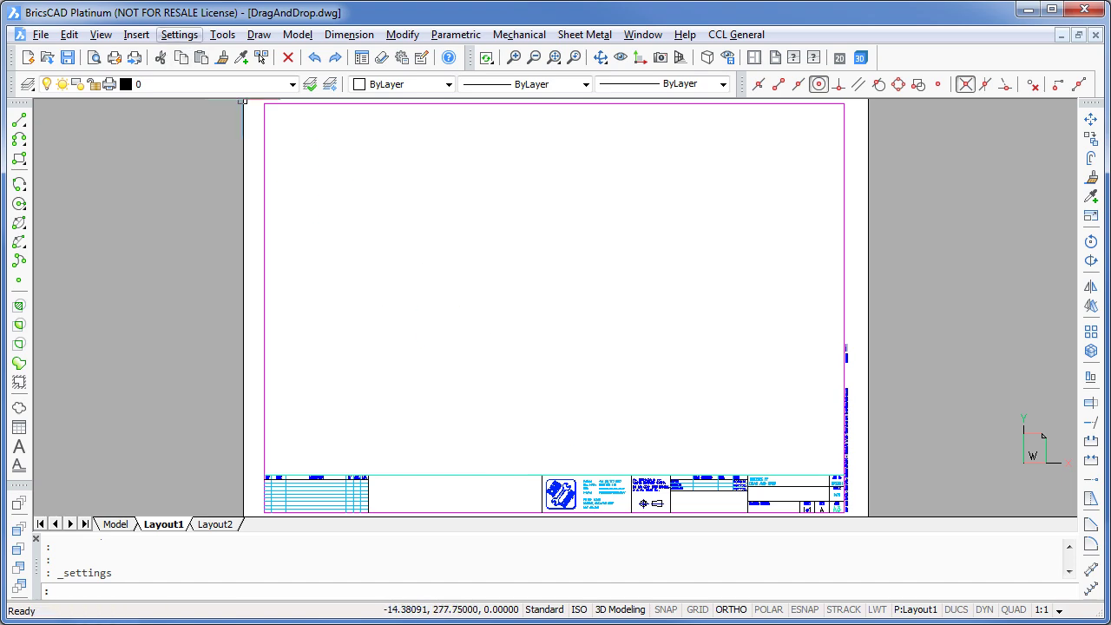
# Find "drago" in the program settings and set Drag open to [0] Insert file.
pyautogui.click(179, 35)
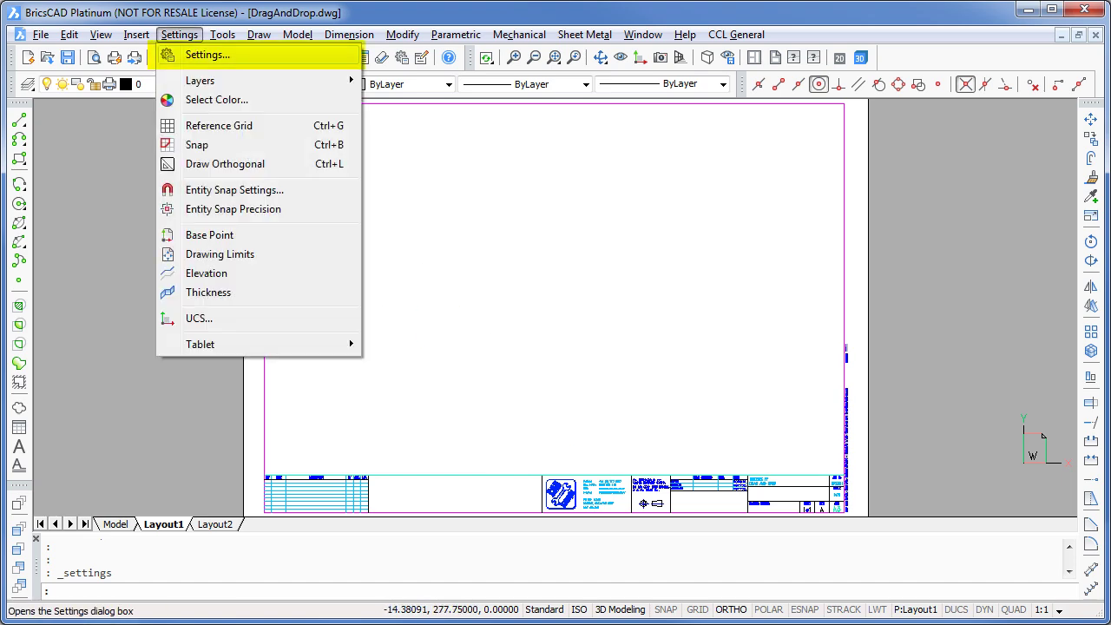
pyautogui.click(217, 54)
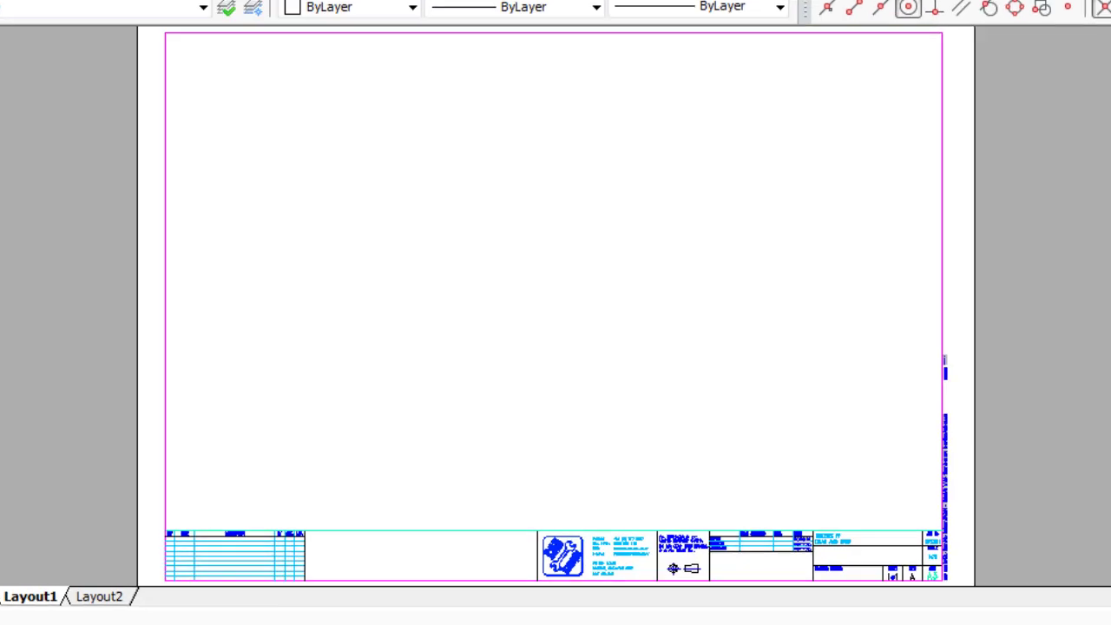
pyautogui.write('dr')
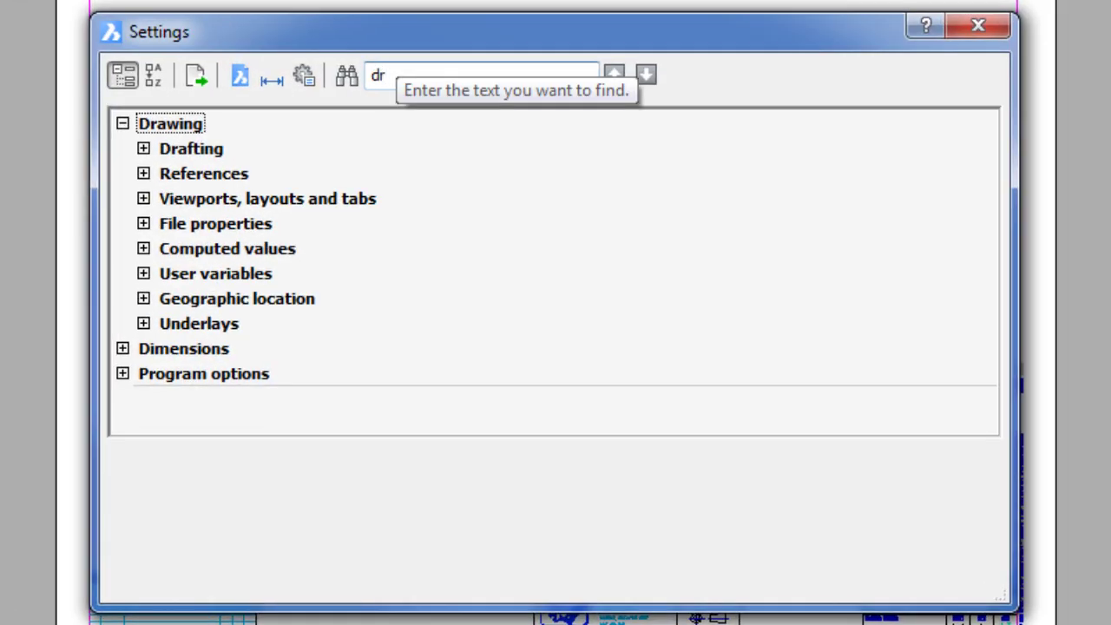
pyautogui.write('ag')
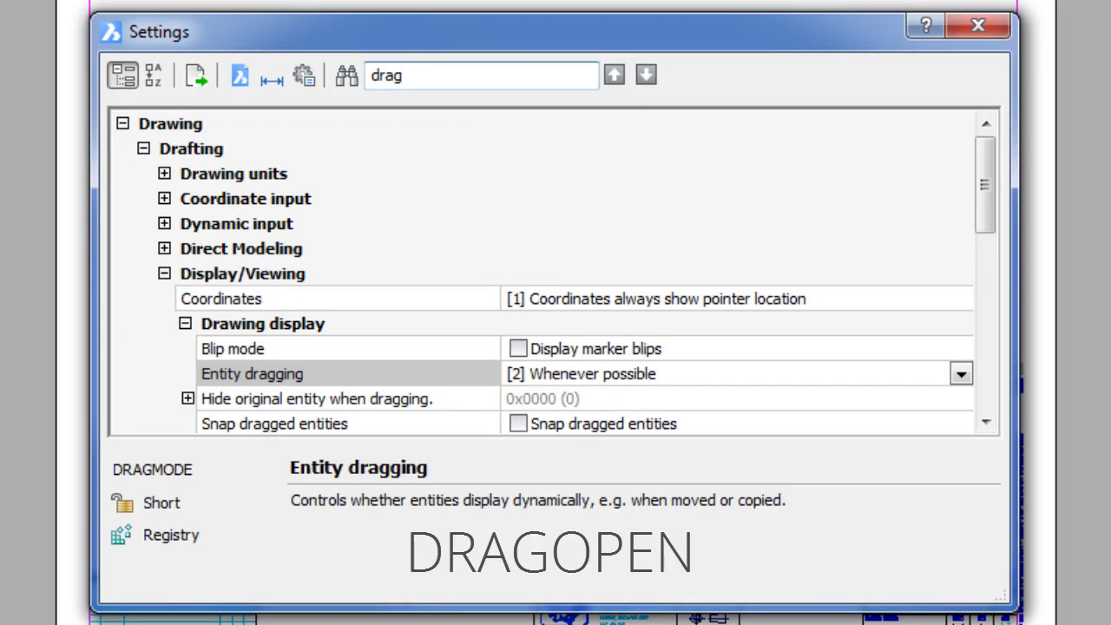
pyautogui.write('o')
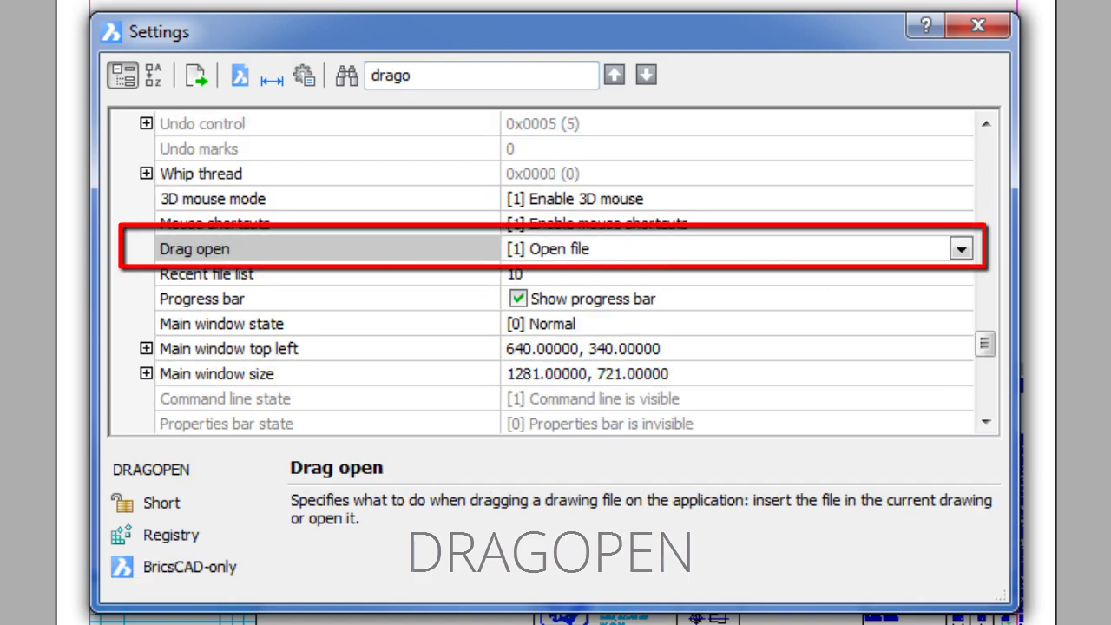
pyautogui.press('Tab')
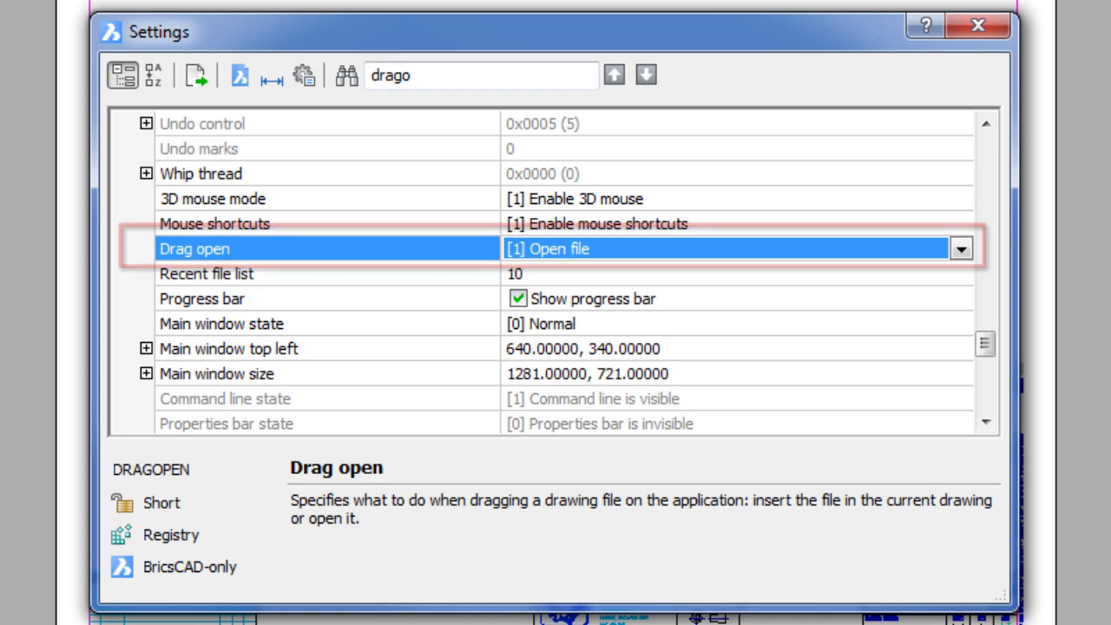
pyautogui.click(961, 249)
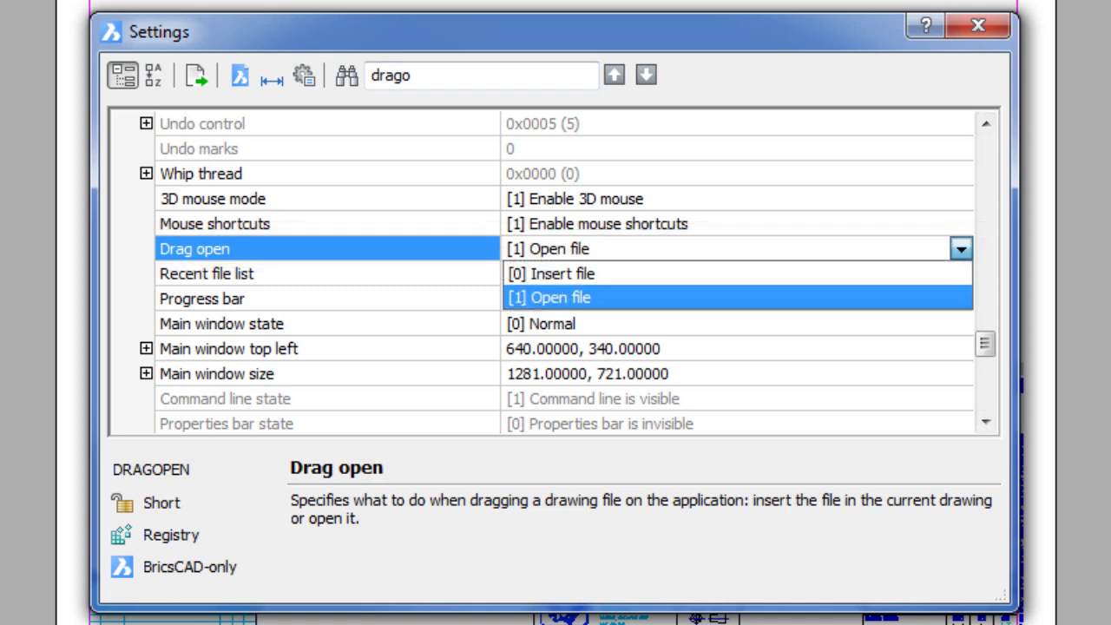
pyautogui.press('Up')
pyautogui.press('Return')
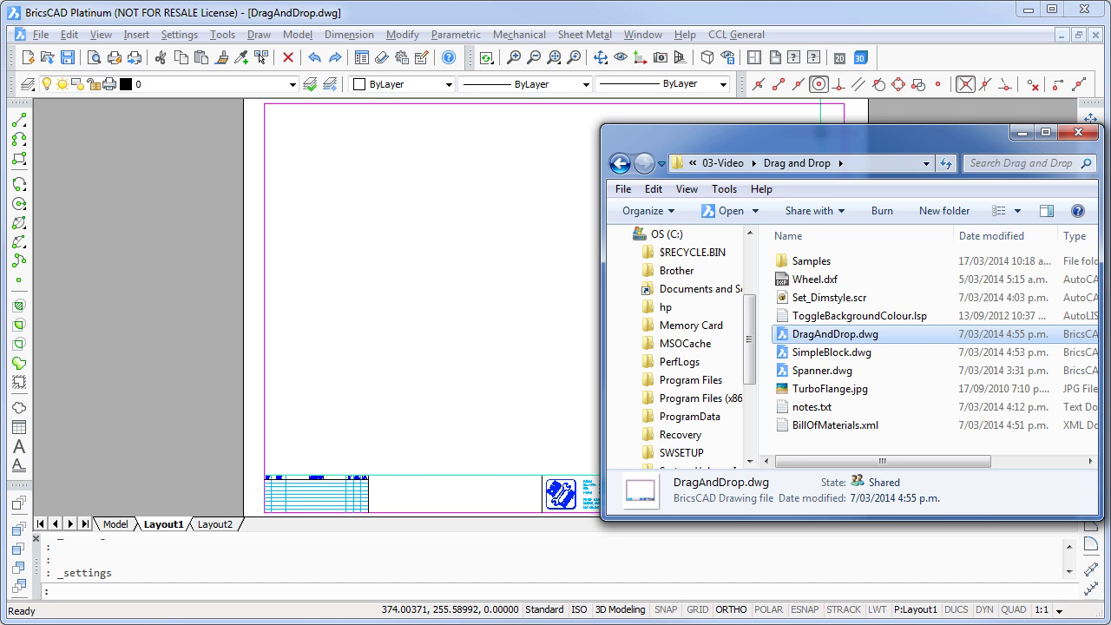
# Drop SimpleBlock.dwg from the folder into Layout1 and insert it as a block near the sheet's centre at default scale and rotation.
pyautogui.click(831, 352)
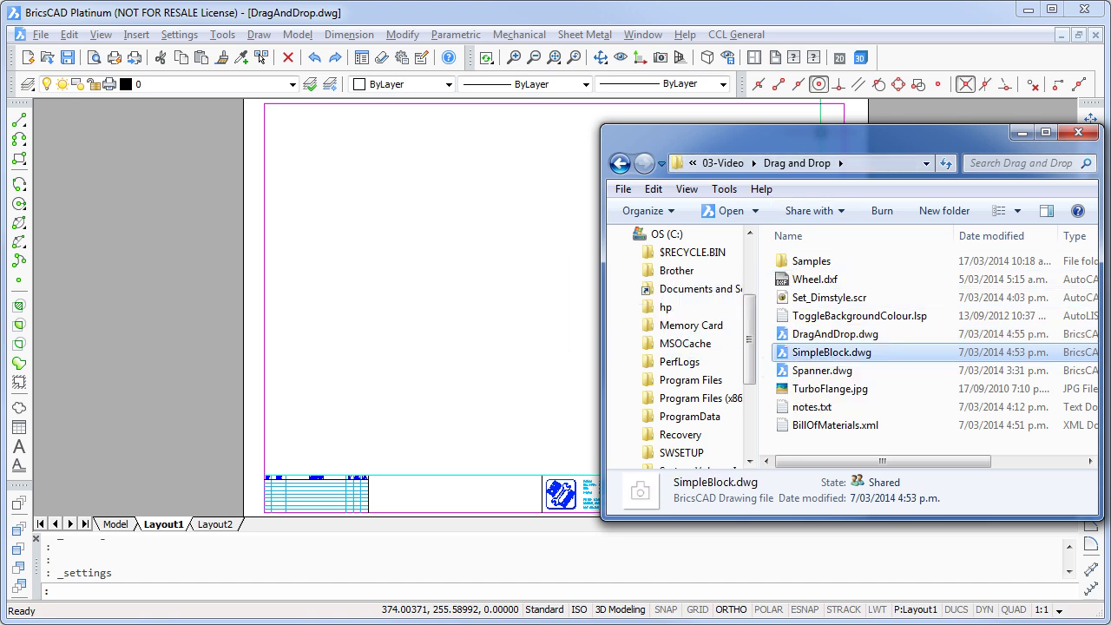
pyautogui.moveTo(832, 351); pyautogui.dragTo(516, 332)
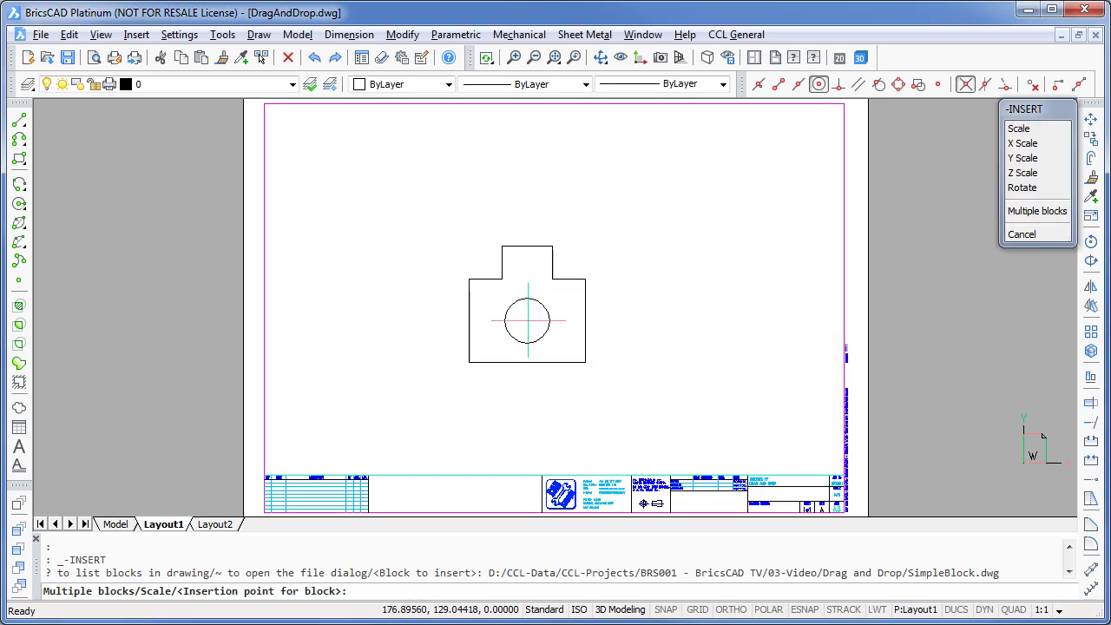
pyautogui.click(543, 326)
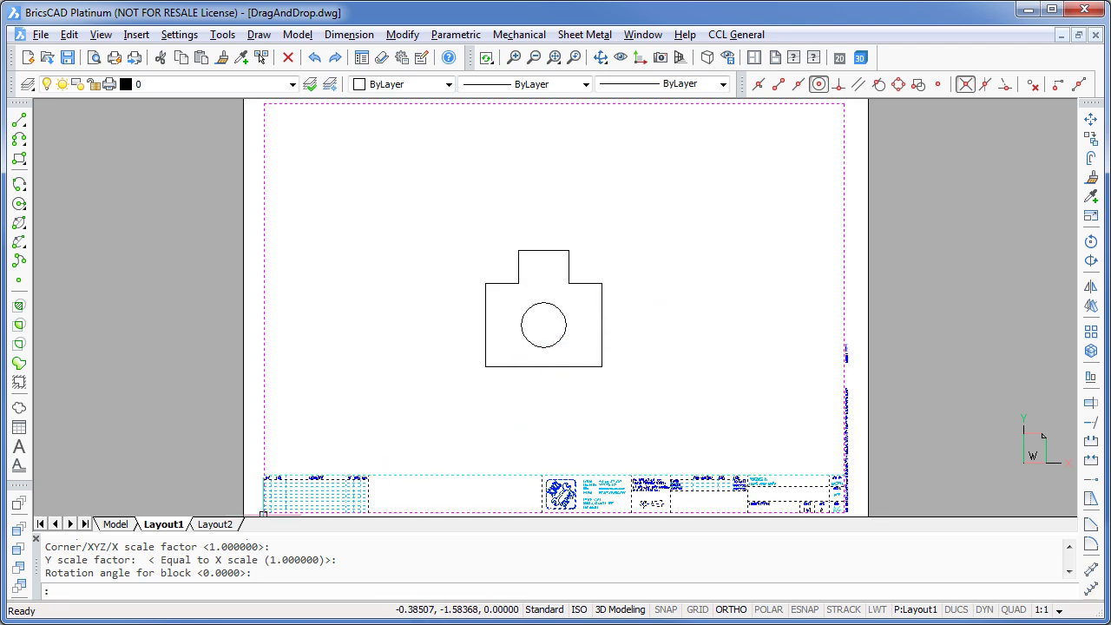
# Drop Wheel.dxf from the folder into Layout2 and insert it as a block with scale factor 1 and rotation 0.
pyautogui.click(214, 524)
pyautogui.hotkey('alt', 'Tab')
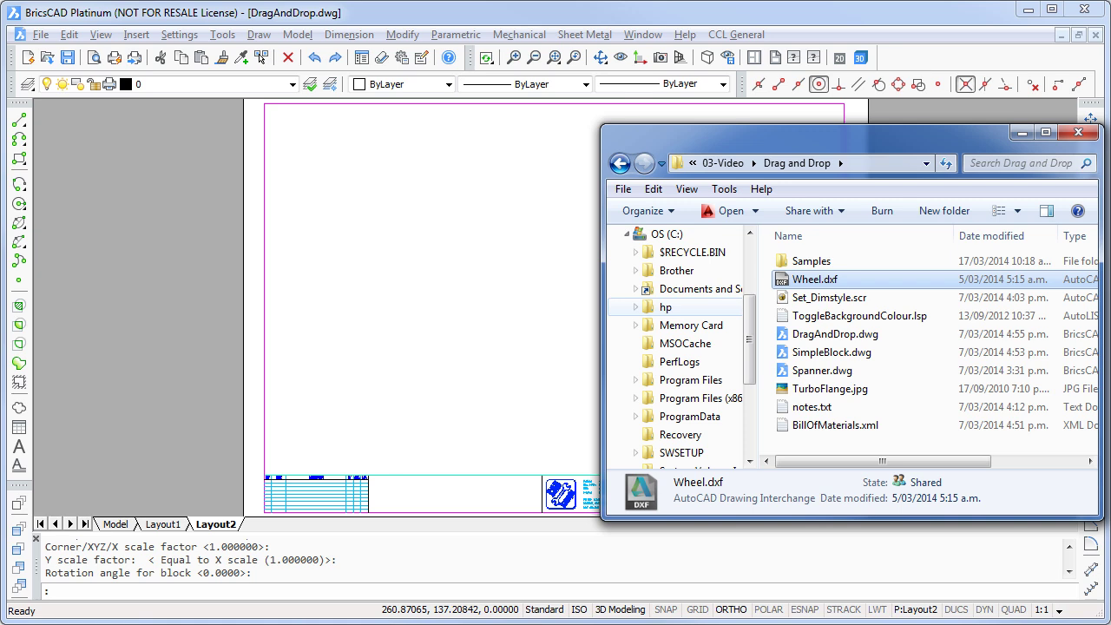
pyautogui.moveTo(814, 279); pyautogui.dragTo(520, 356)
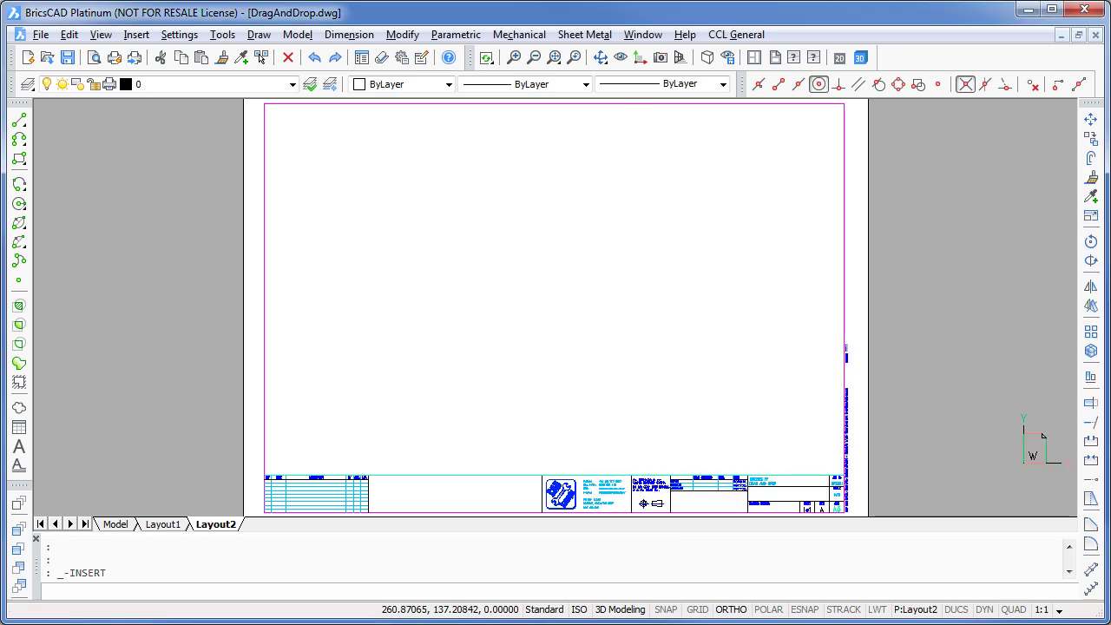
pyautogui.click(473, 338)
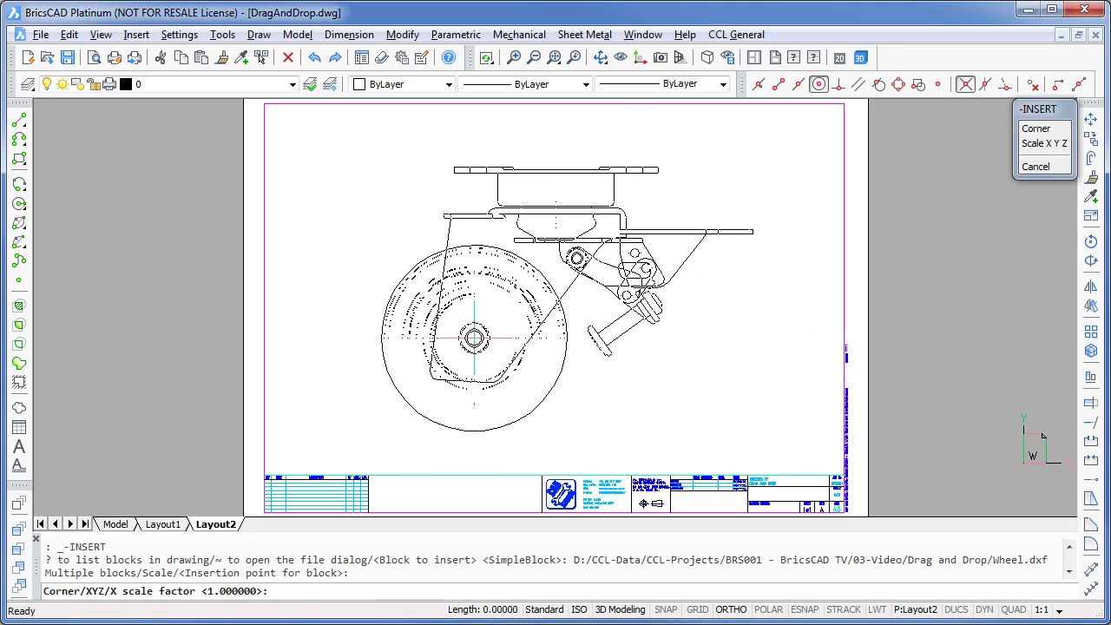
pyautogui.press('Return')
pyautogui.press('Return')
pyautogui.press('Return')
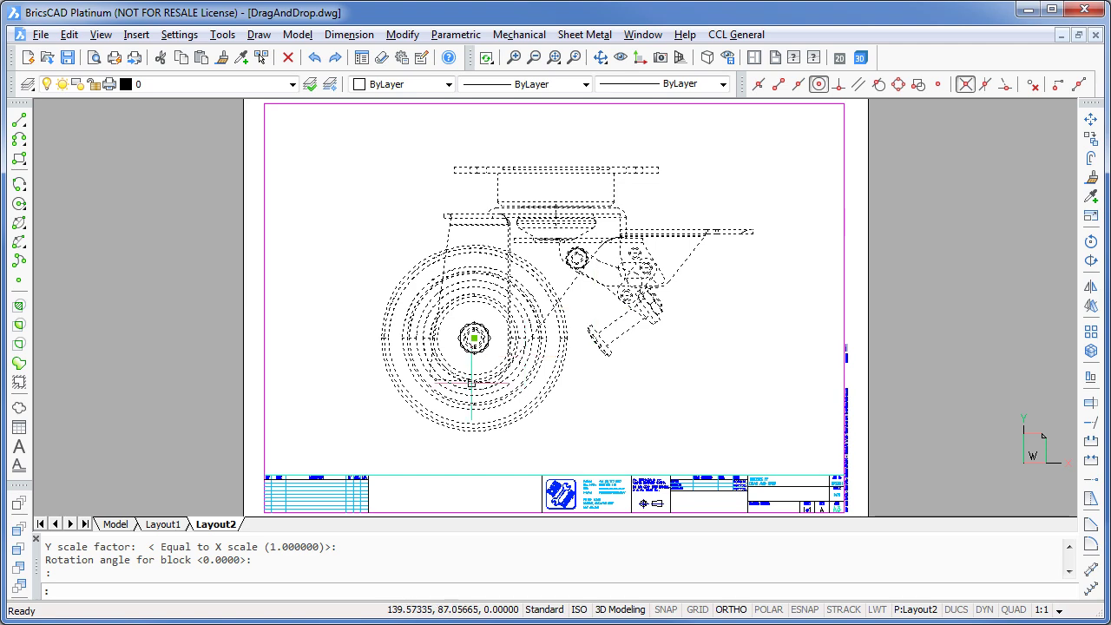
# Undo the last linear dimension in Layout1 and add a linear dimension above the block's top edge by selecting that edge.
pyautogui.hotkey('ctrl', 'z')
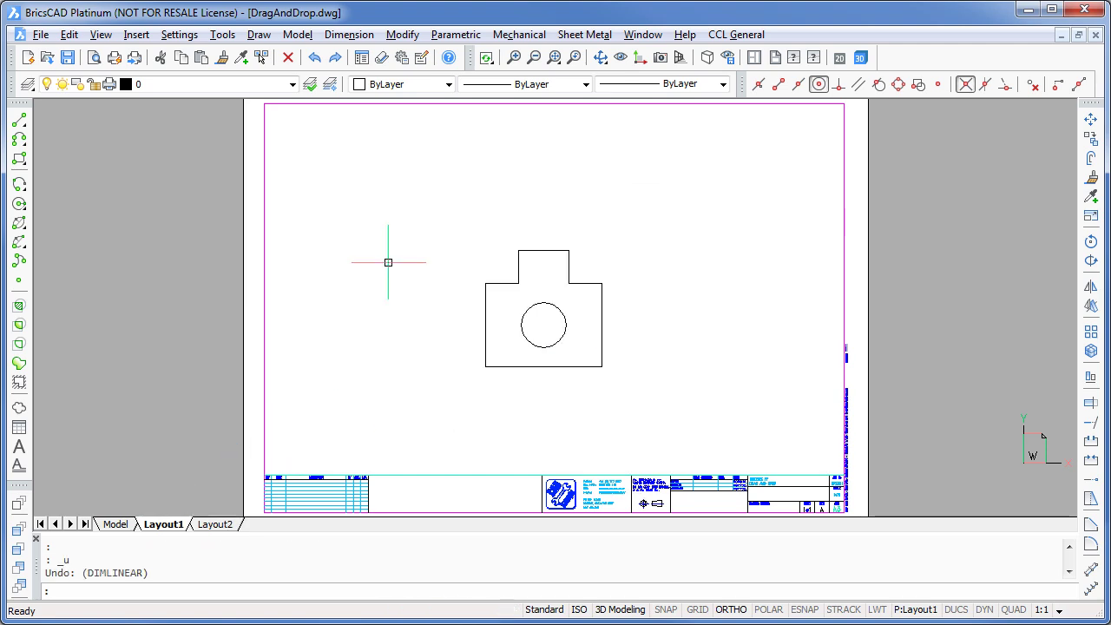
pyautogui.click(349, 35)
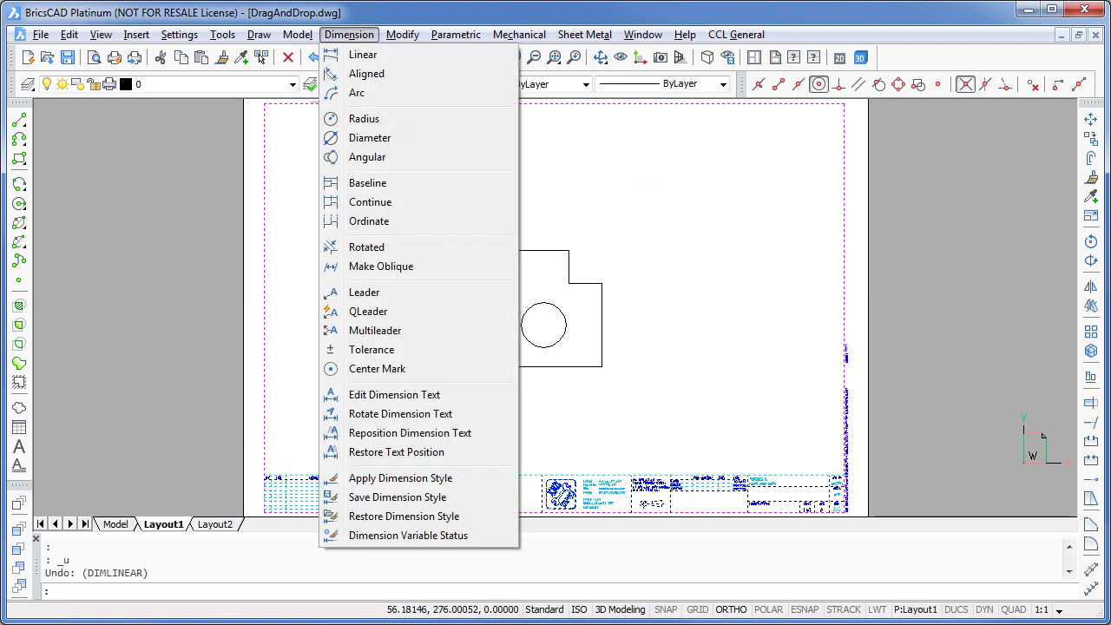
pyautogui.click(363, 54)
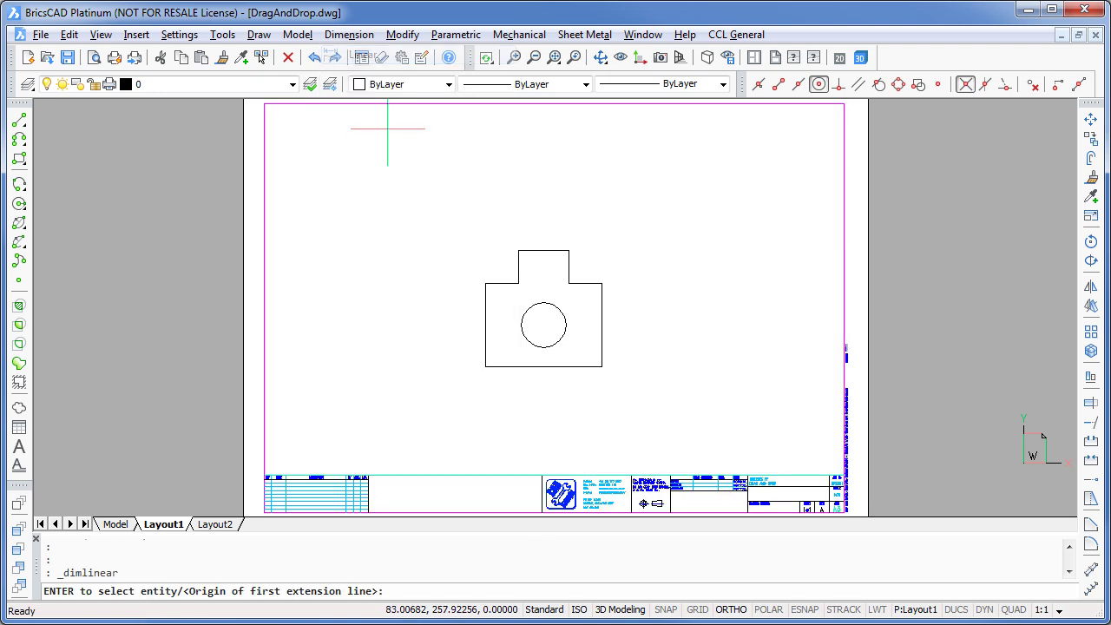
pyautogui.press('Return')
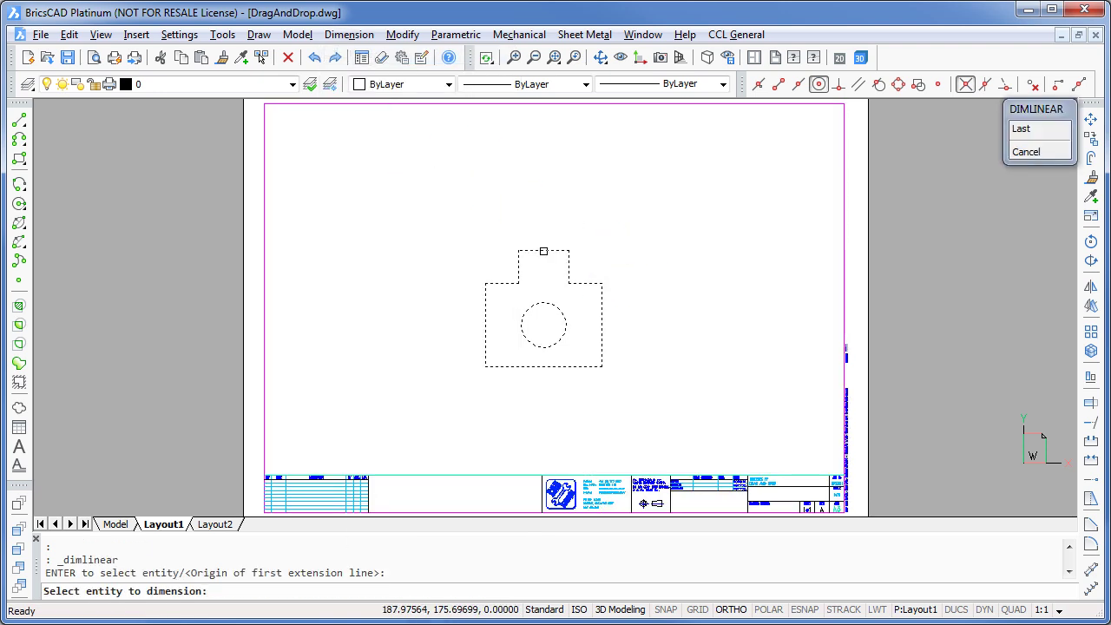
pyautogui.click(543, 251)
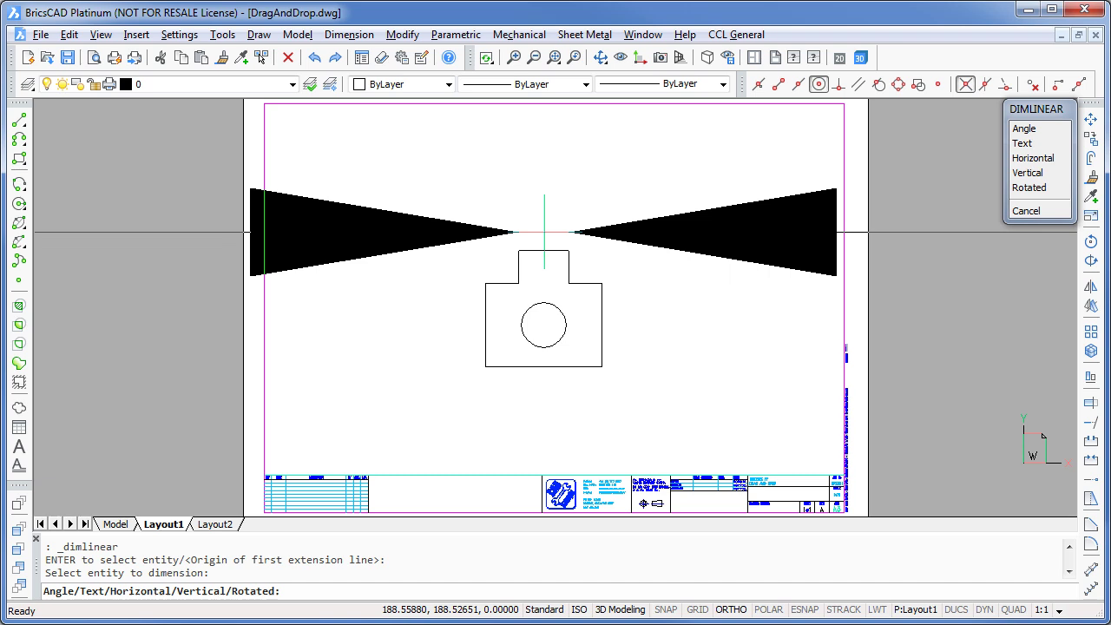
pyautogui.click(544, 232)
# Add a vertical linear dimension beside the block's left edge by selecting that edge.
pyautogui.press('Return')
pyautogui.press('Return')
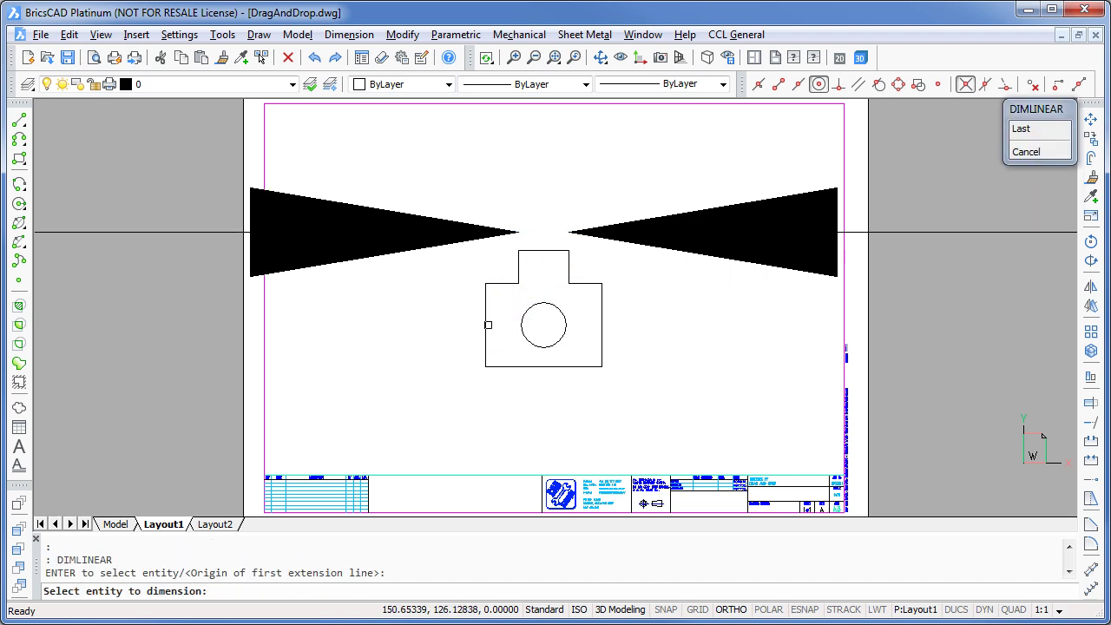
pyautogui.click(485, 328)
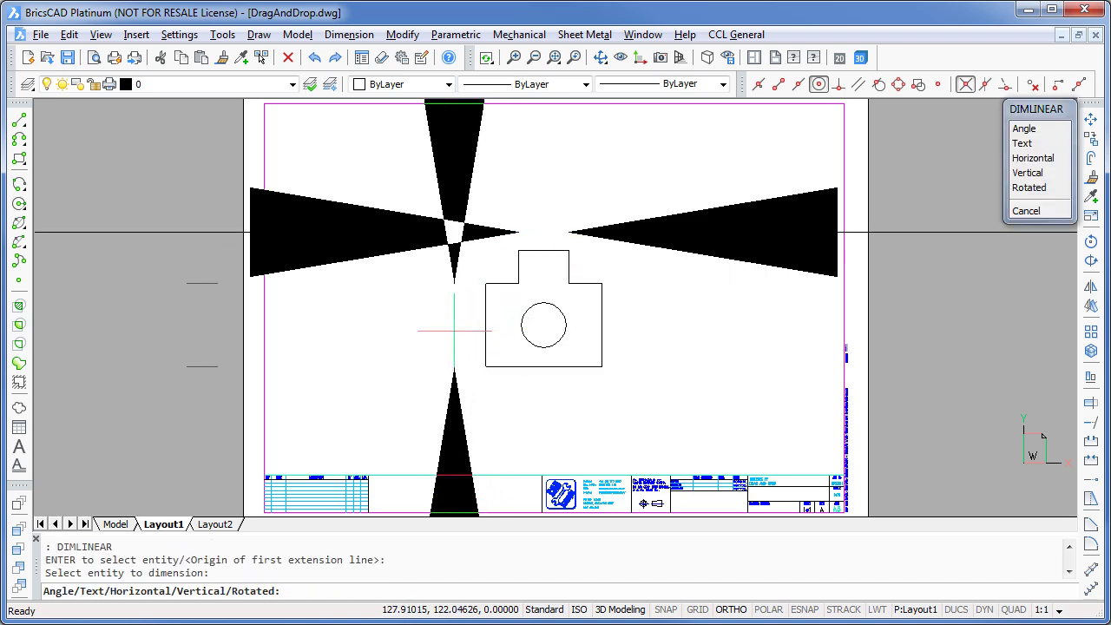
pyautogui.click(454, 329)
# Add a horizontal linear dimension below the block's bottom edge in Layout1 by selecting that edge.
pyautogui.press('Return')
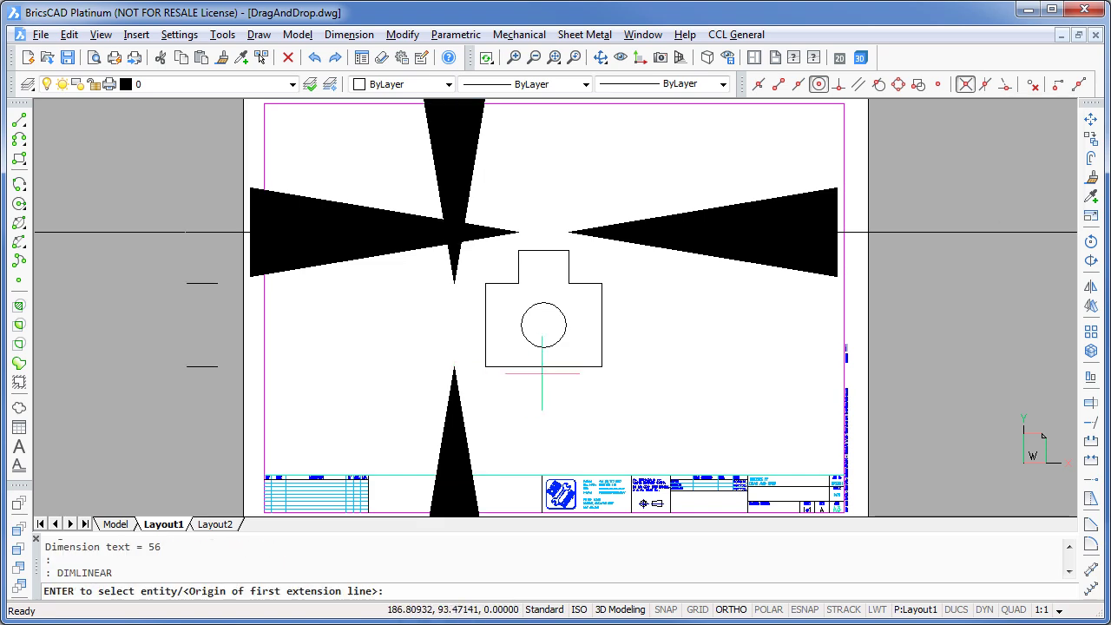
pyautogui.press('Return')
pyautogui.click(550, 367)
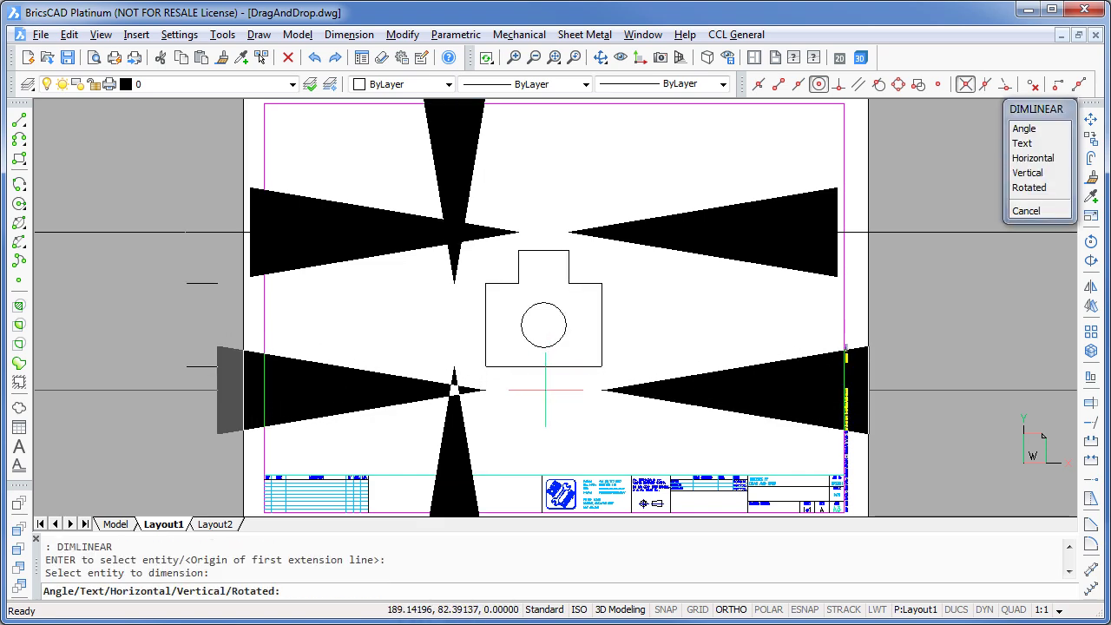
pyautogui.click(543, 390)
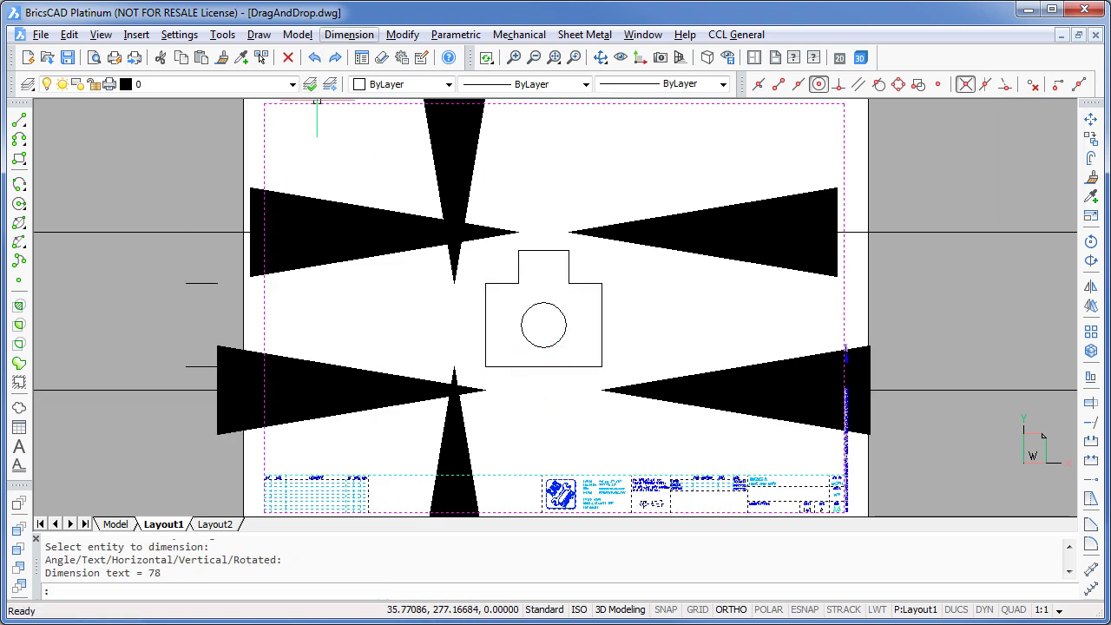
# Add a diameter dimension to the block's circle and place its text just outside the circle on the right.
pyautogui.click(349, 34)
pyautogui.click(361, 137)
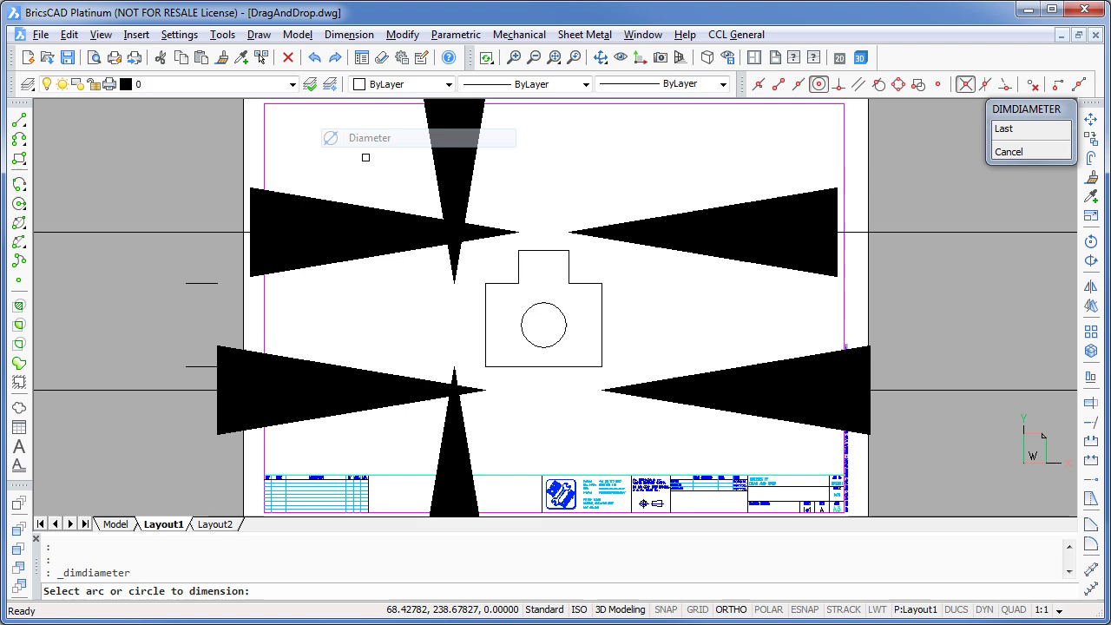
pyautogui.click(523, 328)
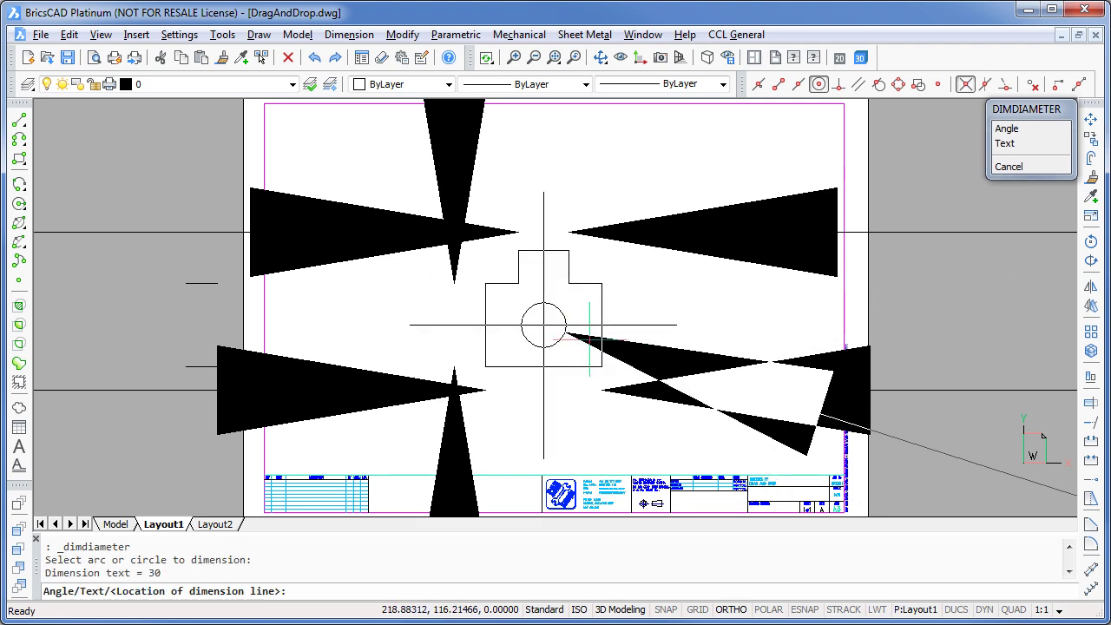
pyautogui.click(579, 333)
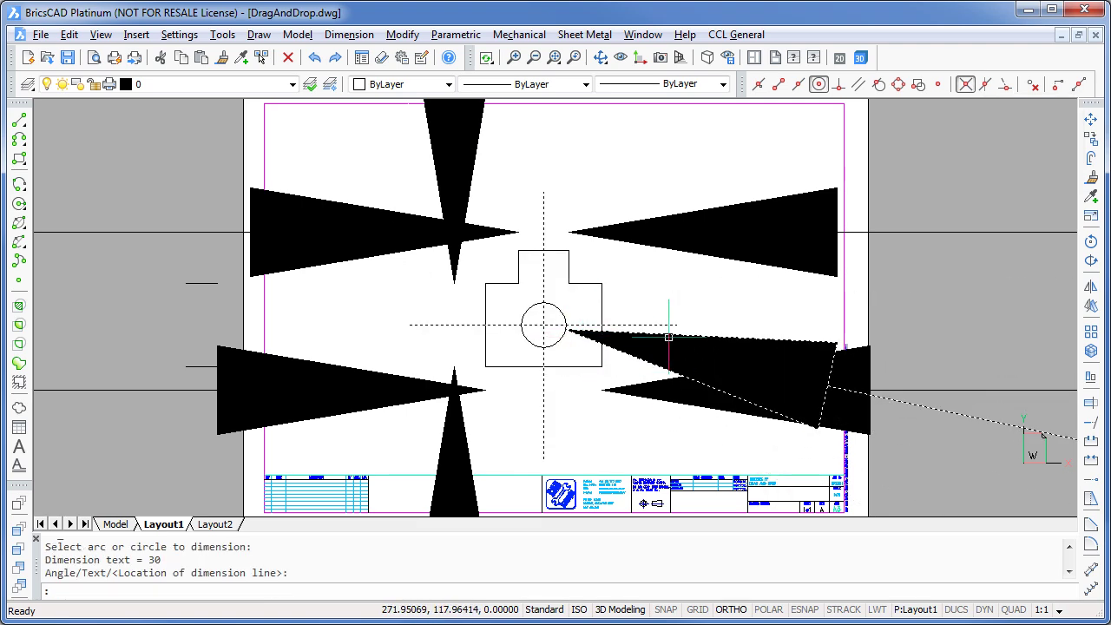
# Drop Set_Dimstyle.scr from the Drag and Drop folder into Layout1 to run the dimension style script.
pyautogui.middleClick(567, 306)
pyautogui.middleClick(567, 306)
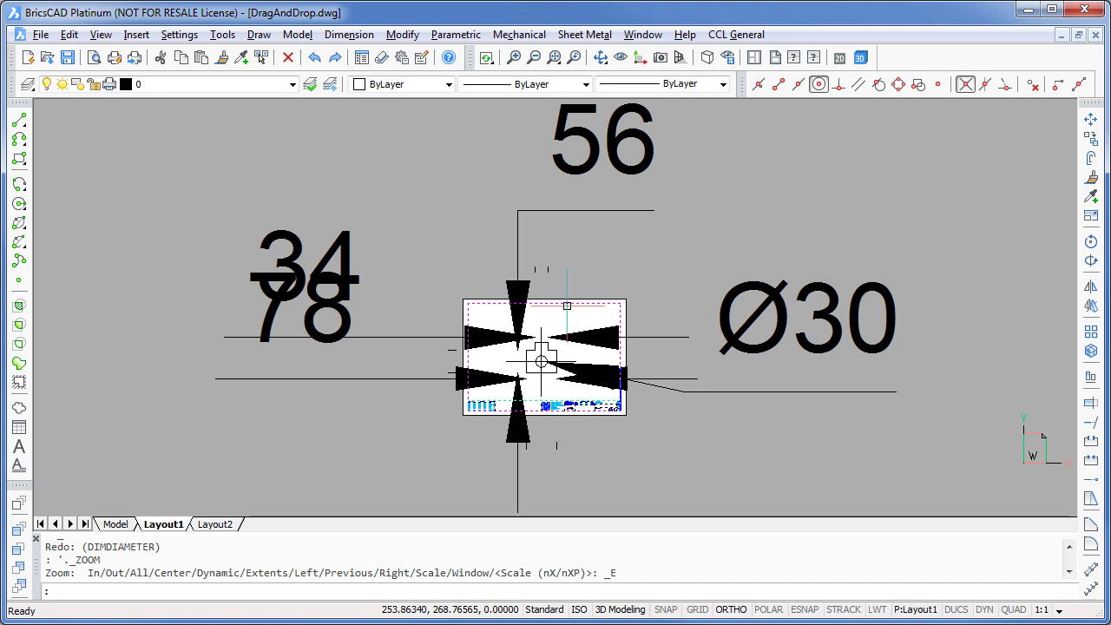
pyautogui.hotkey('alt', 'Tab')
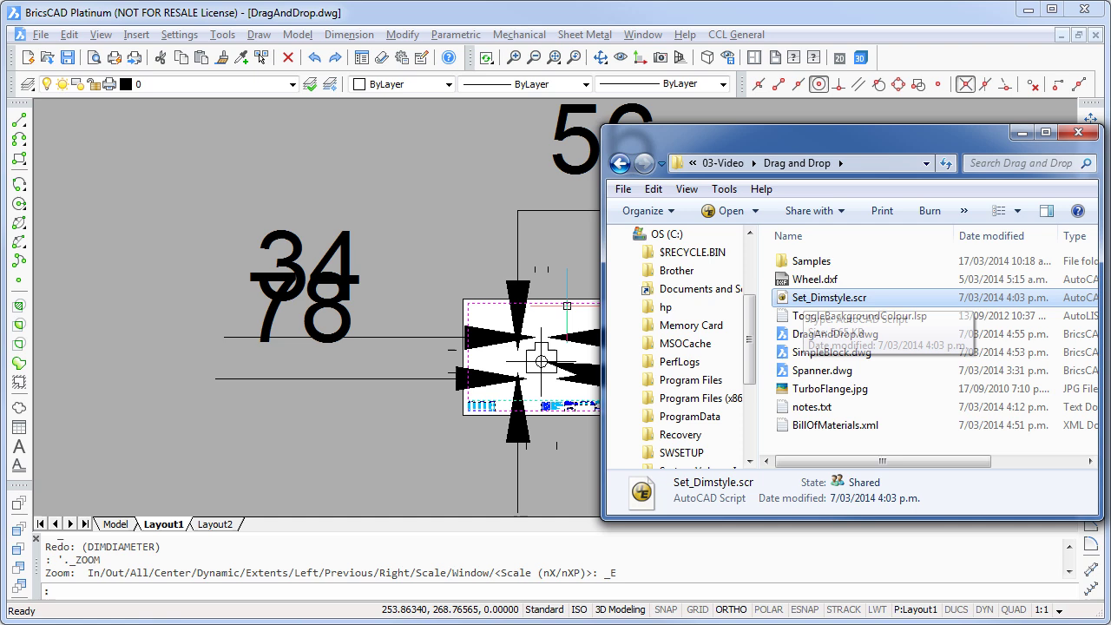
pyautogui.moveTo(803, 298); pyautogui.dragTo(588, 313)
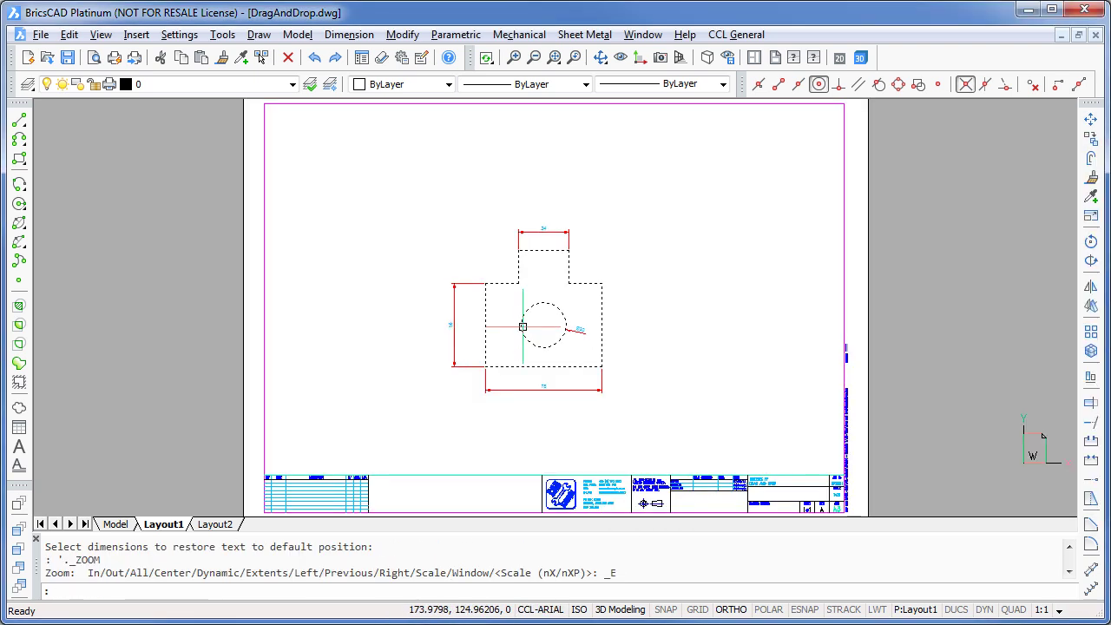
# Drop ToggleBackgroundColour.lsp from the folder into Layout1 to load it and run its TBC command four times.
pyautogui.hotkey('alt', 'Tab')
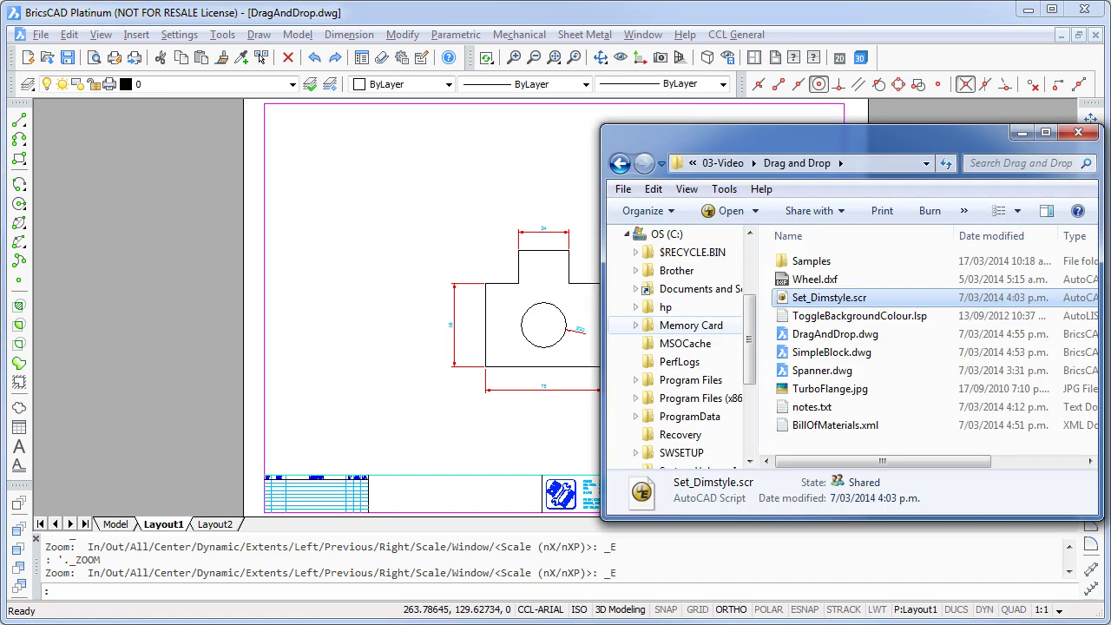
pyautogui.moveTo(859, 316); pyautogui.dragTo(582, 313)
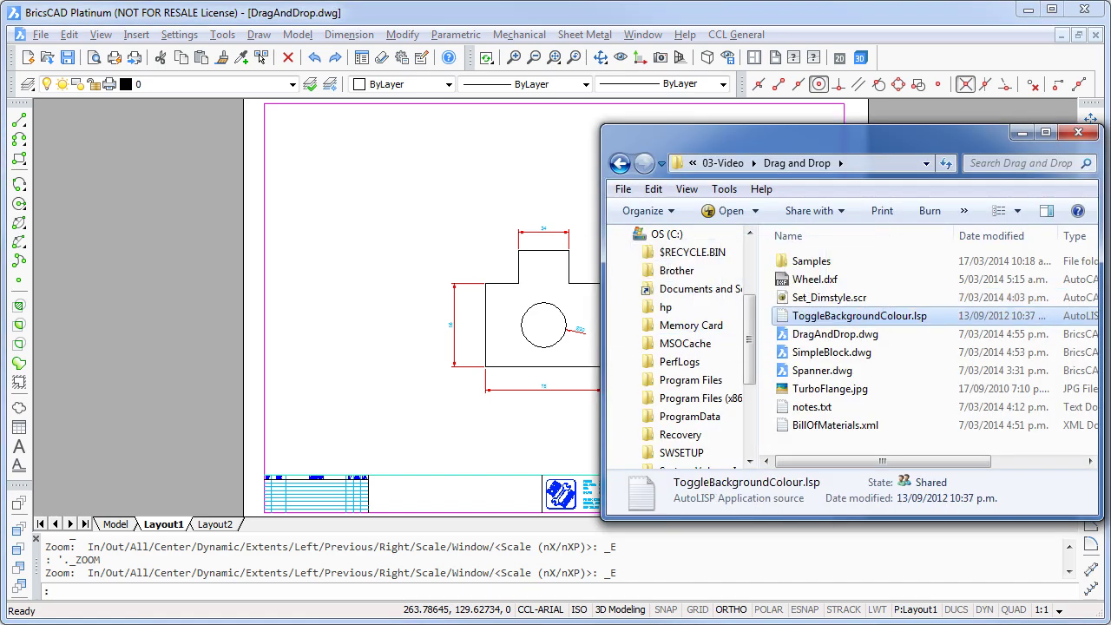
pyautogui.write('tb')
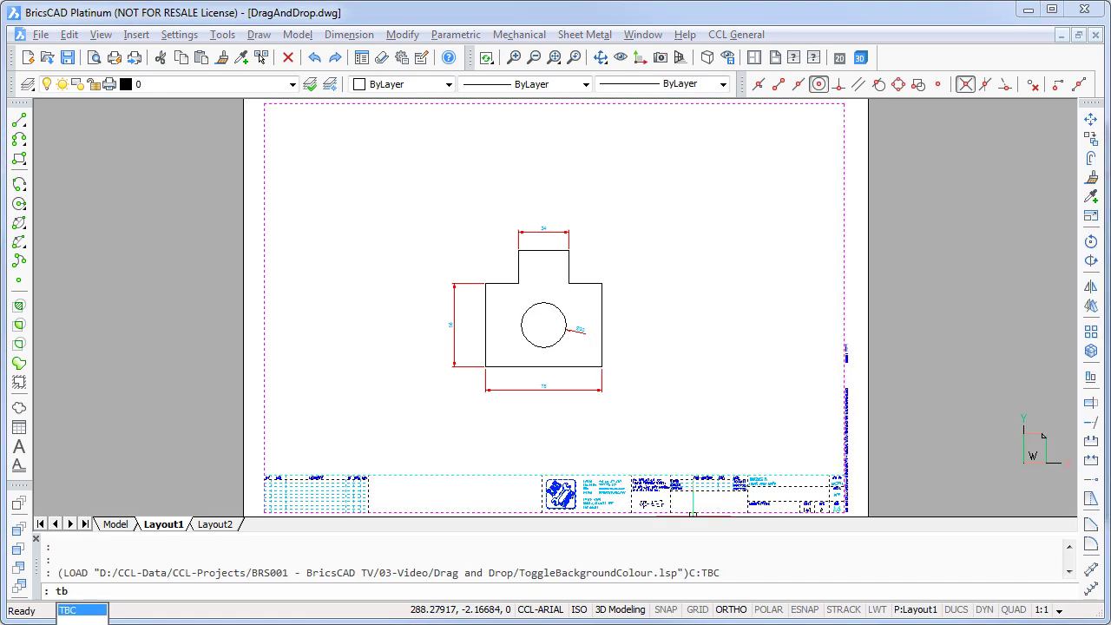
pyautogui.press('Return')
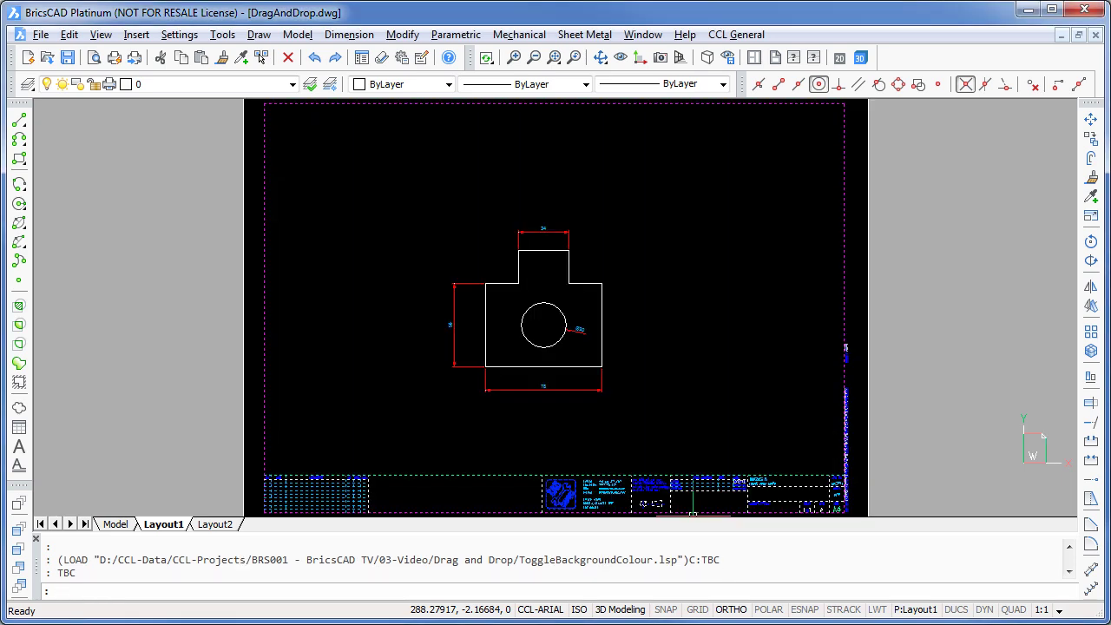
pyautogui.press('Return')
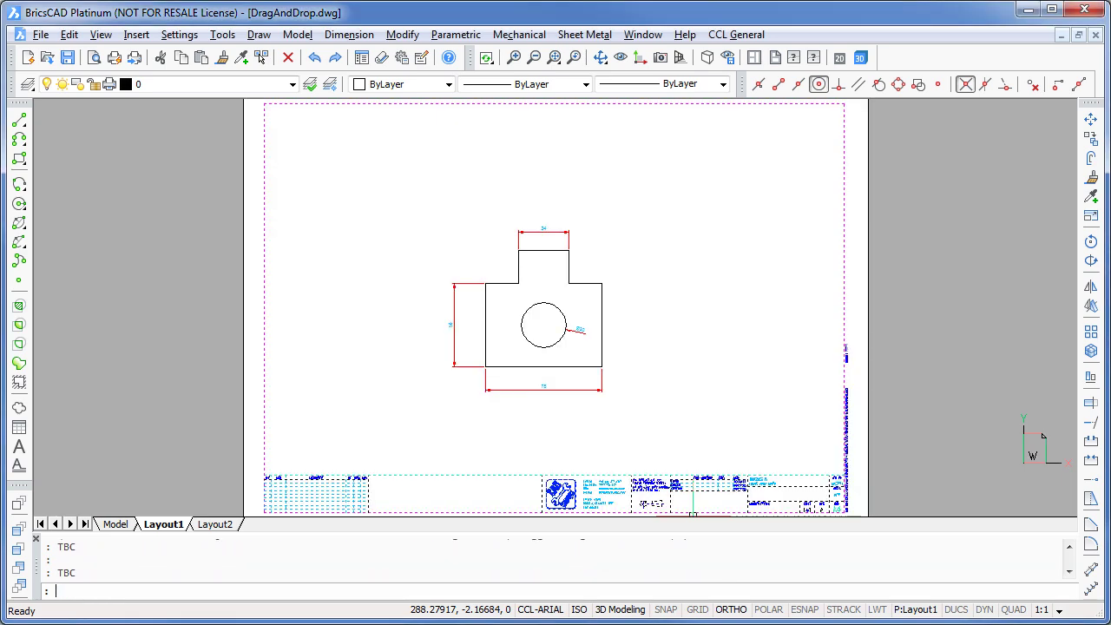
pyautogui.press('Return')
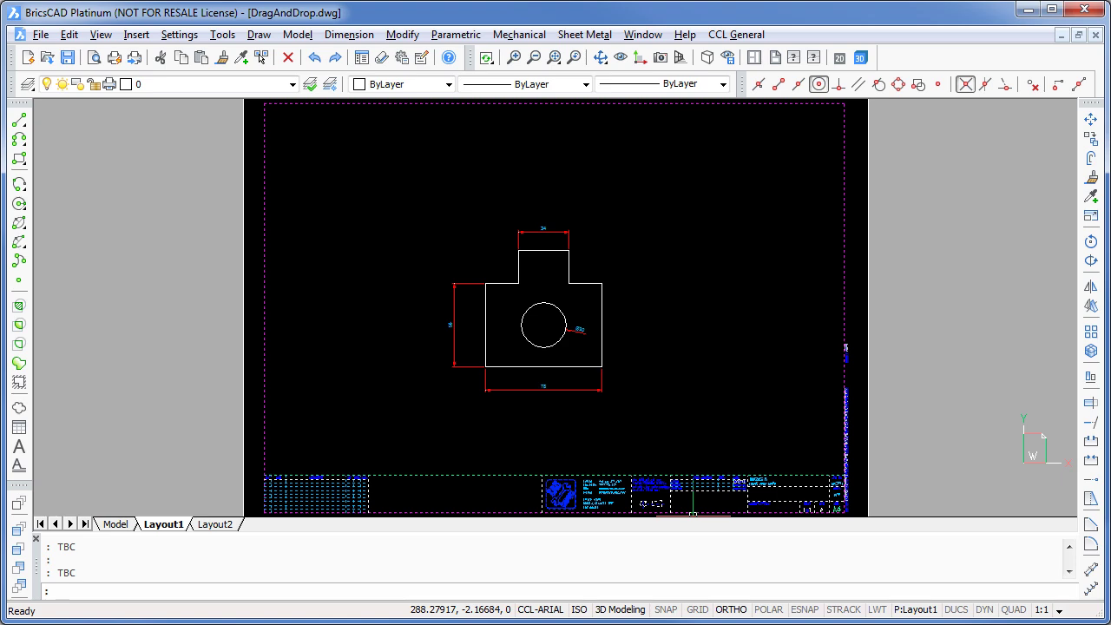
pyautogui.press('Return')
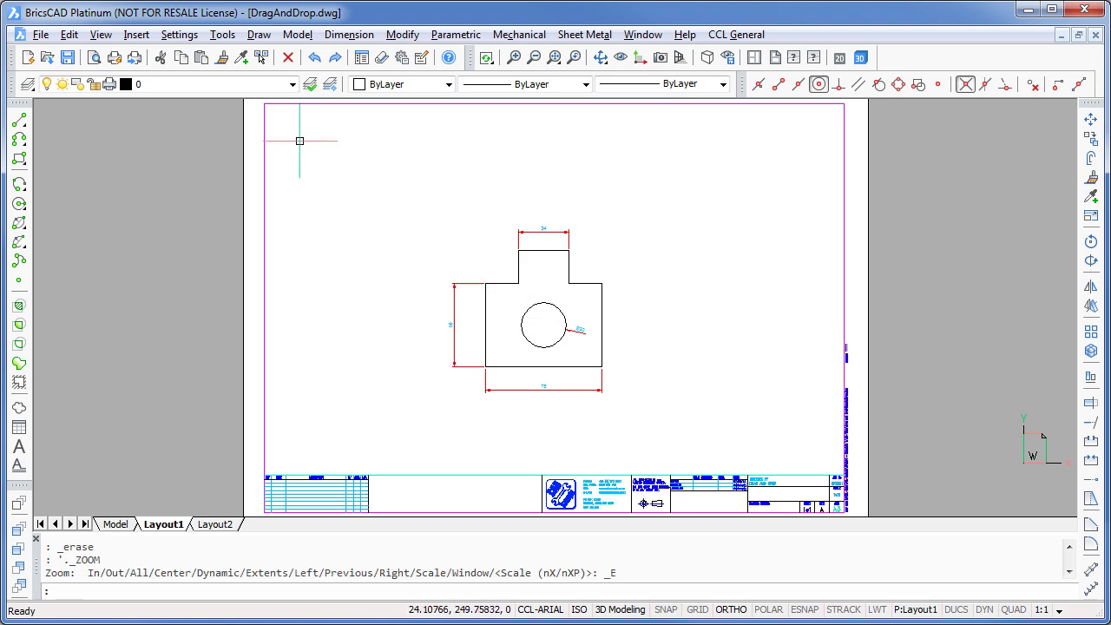
# Drop notes.txt from the folder inside the upper-left corner of the Layout1 sheet border to insert its text.
pyautogui.scroll(4, 299, 141)
pyautogui.moveTo(299, 140)
pyautogui.mouseDown(button='middle')
pyautogui.moveTo(294, 258)
pyautogui.moveTo(285, 220)
pyautogui.mouseUp(button='middle')
pyautogui.hotkey('alt', 'Tab')
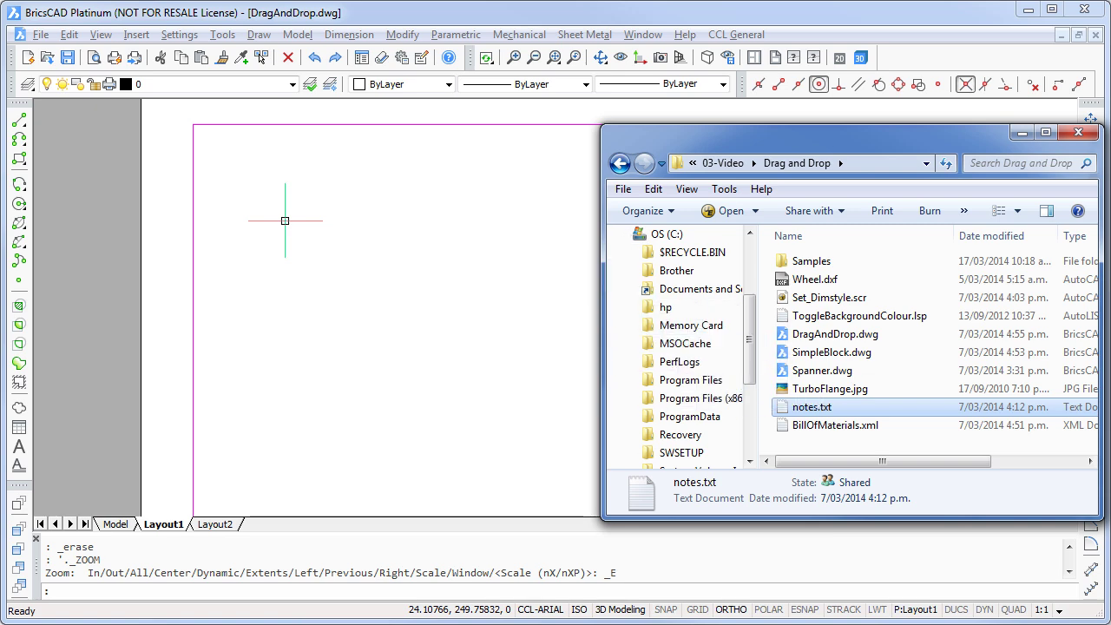
pyautogui.moveTo(812, 407); pyautogui.dragTo(223, 154)
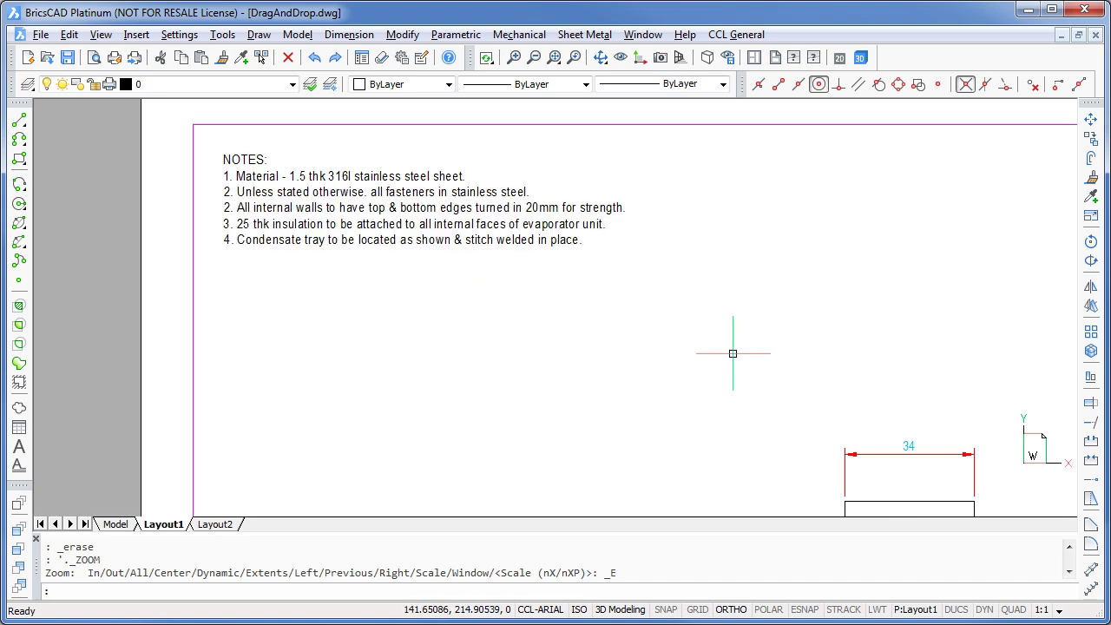
pyautogui.hotkey('ctrl', 'z')
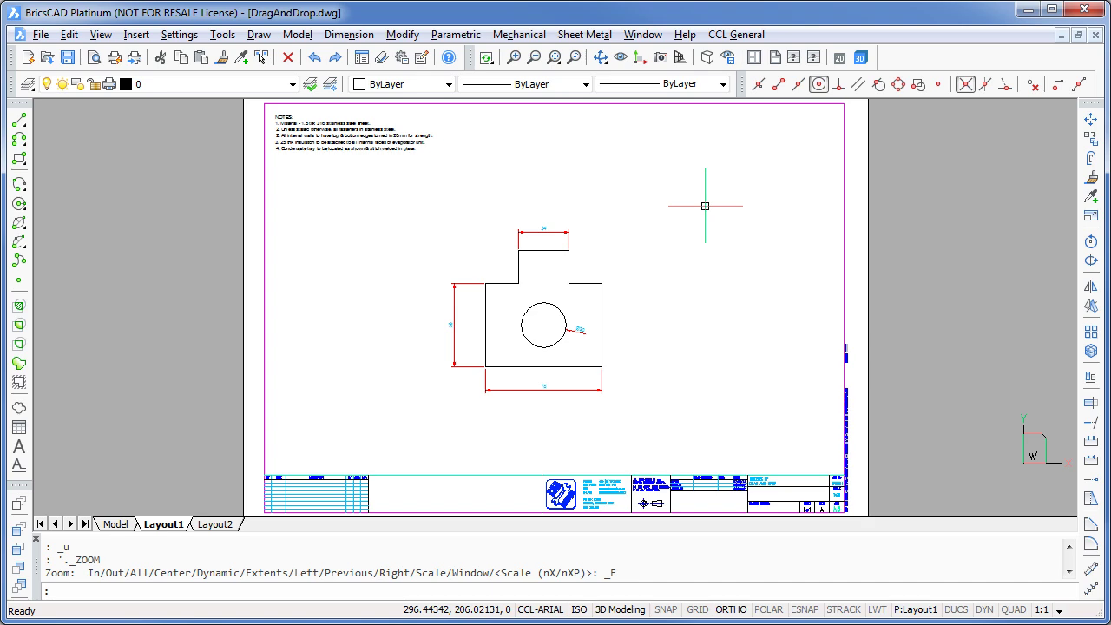
# Drop BillOfMaterials.xml from the folder into Layout1 and place the table inside the upper-right corner of the sheet border.
pyautogui.scroll(4, 696, 275)
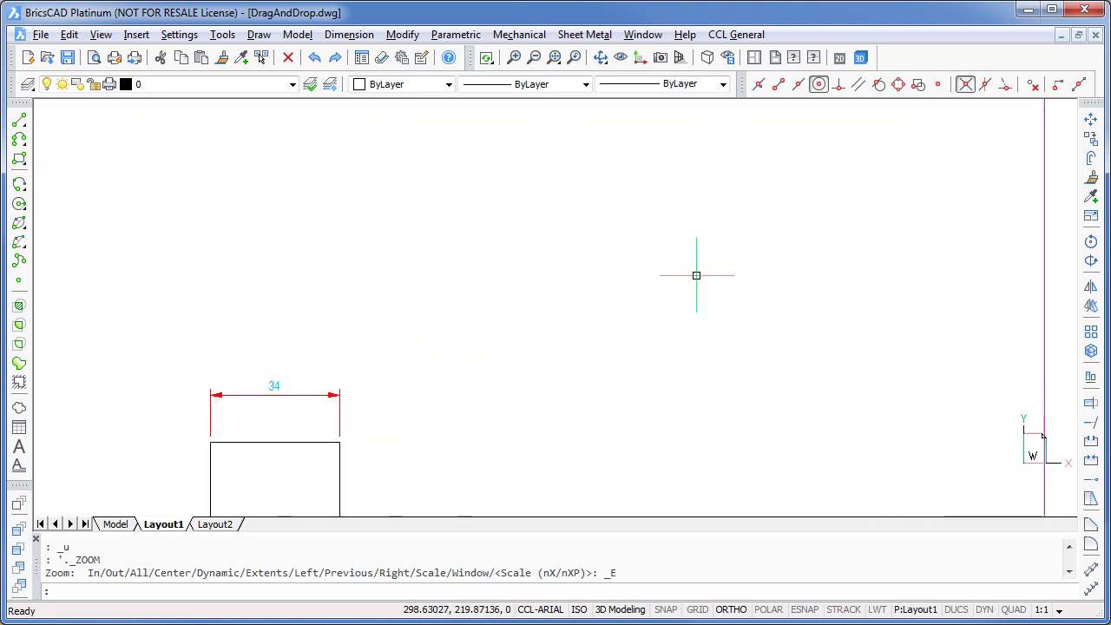
pyautogui.scroll(-3, 696, 275)
pyautogui.moveTo(696, 275); pyautogui.dragTo(686, 300, button='middle')
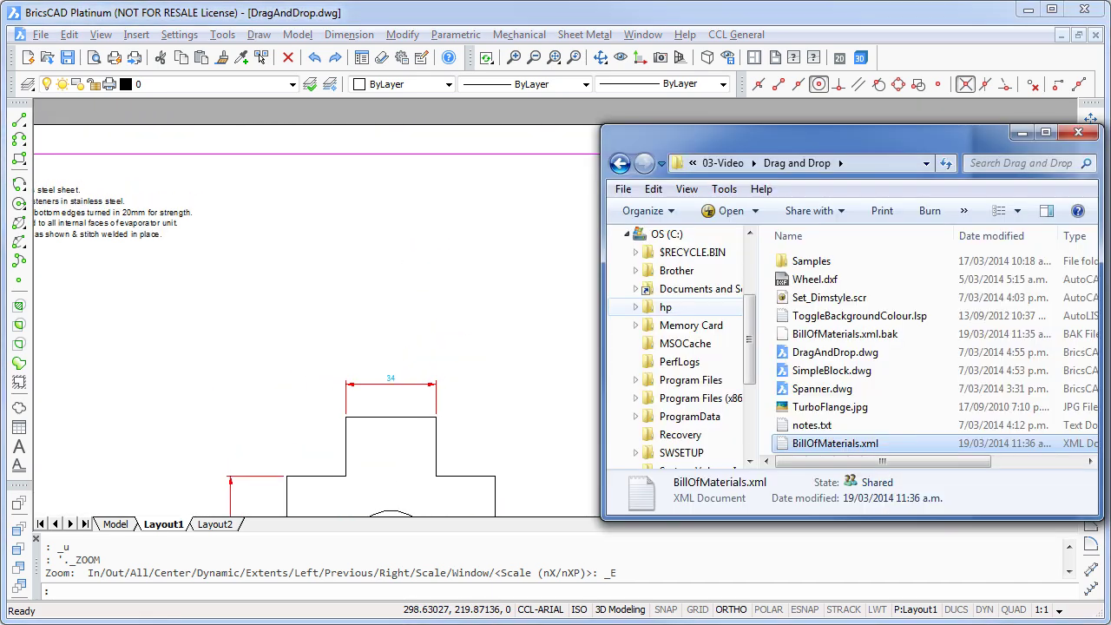
pyautogui.moveTo(686, 401); pyautogui.dragTo(521, 369)
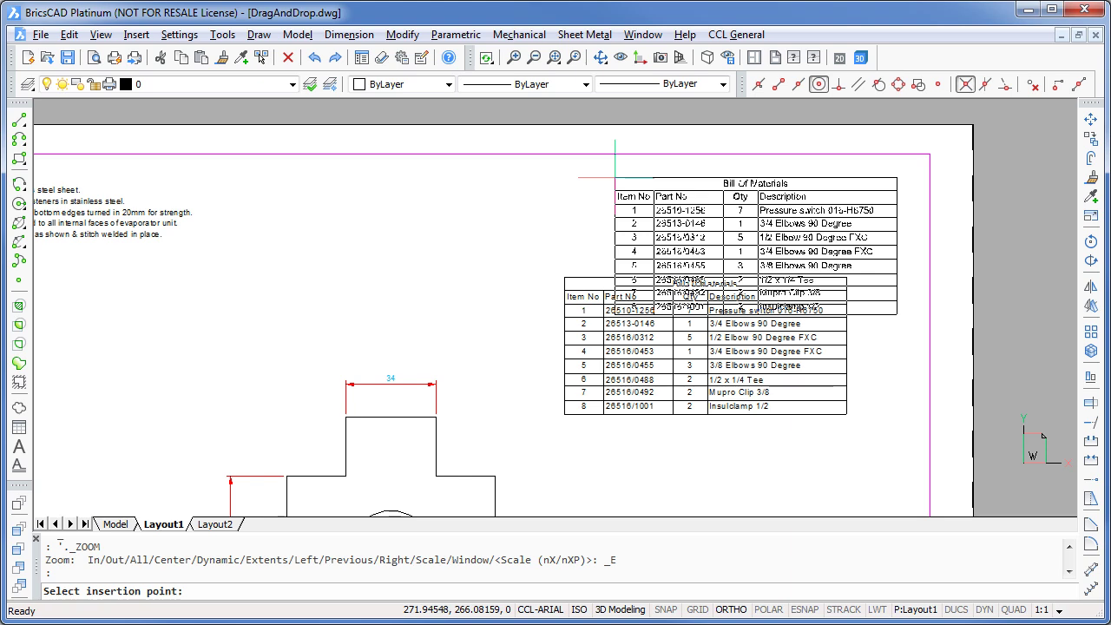
pyautogui.click(614, 177)
pyautogui.scroll(4, 836, 221)
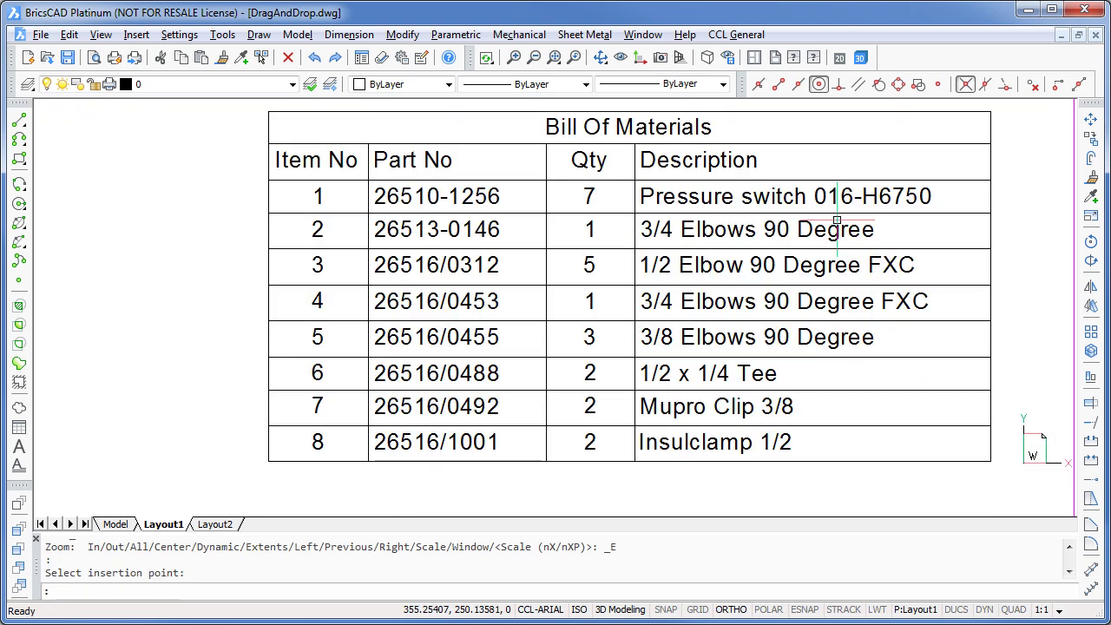
pyautogui.moveTo(836, 221); pyautogui.dragTo(837, 252, button='middle')
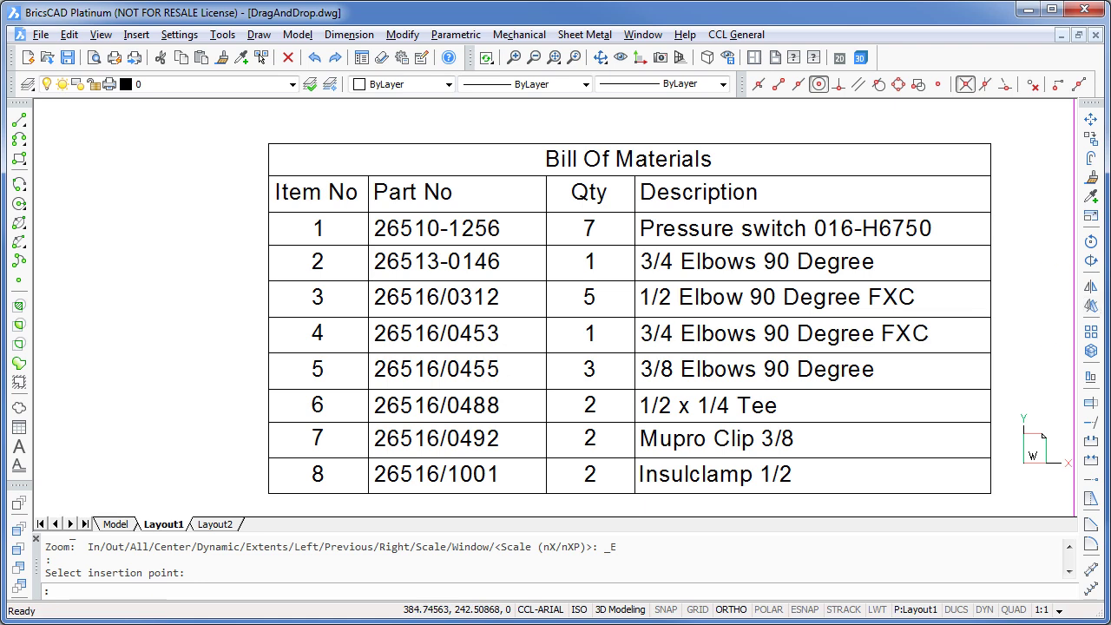
pyautogui.middleClick(1038, 303)
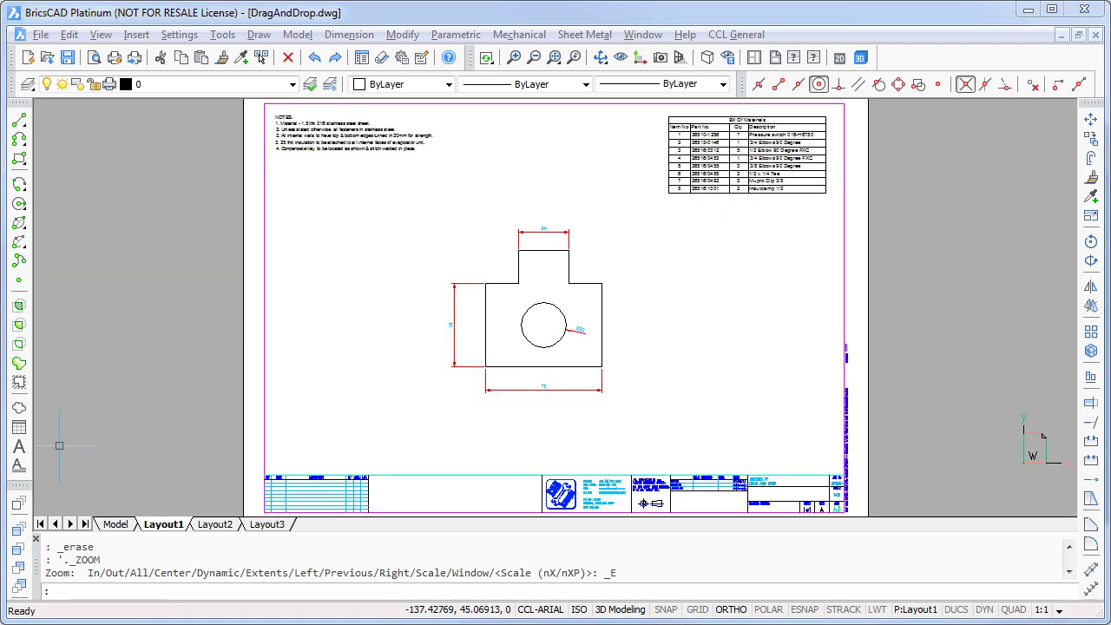
# Attach TurboFlange.jpg from the folder in Layout3 with its insertion point above the title block, using scale factor 1 and default rotation.
pyautogui.click(268, 525)
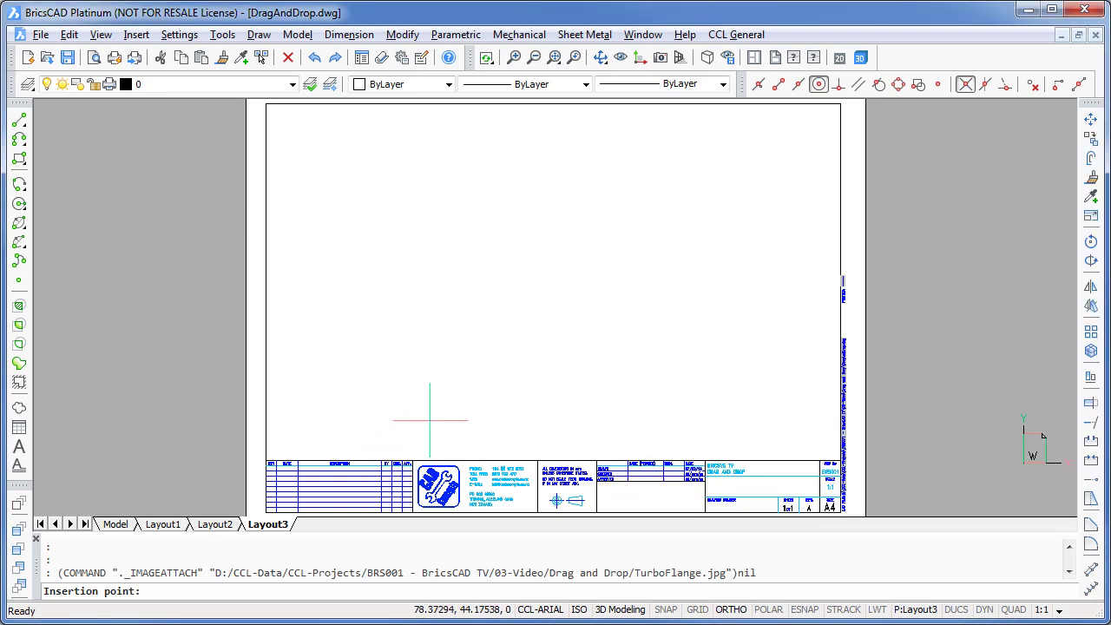
pyautogui.click(430, 421)
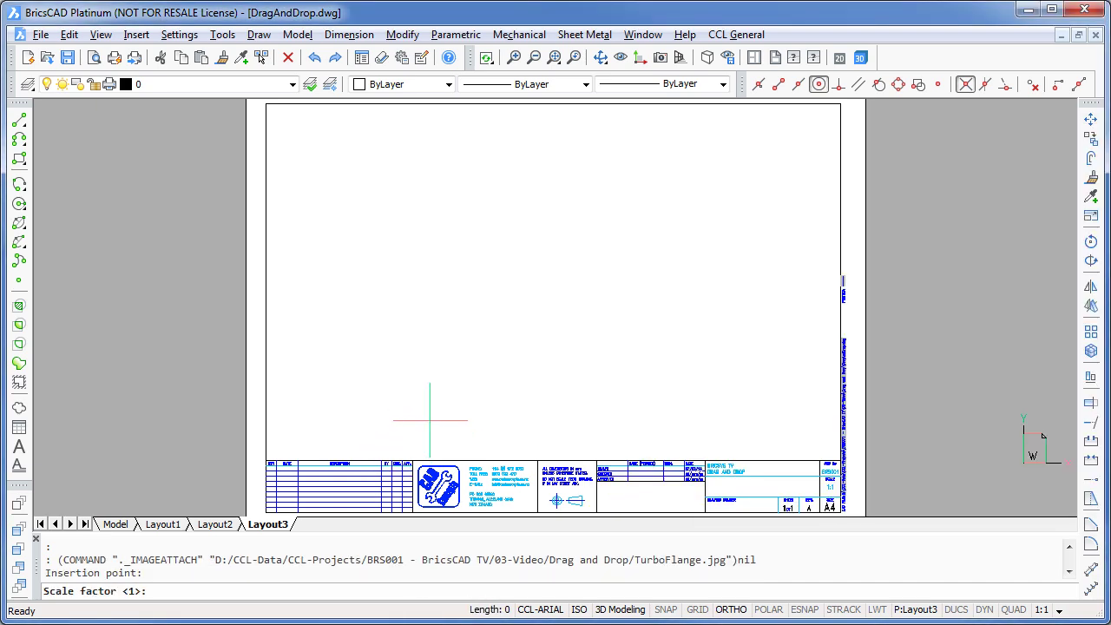
pyautogui.press('Return')
pyautogui.press('Return')
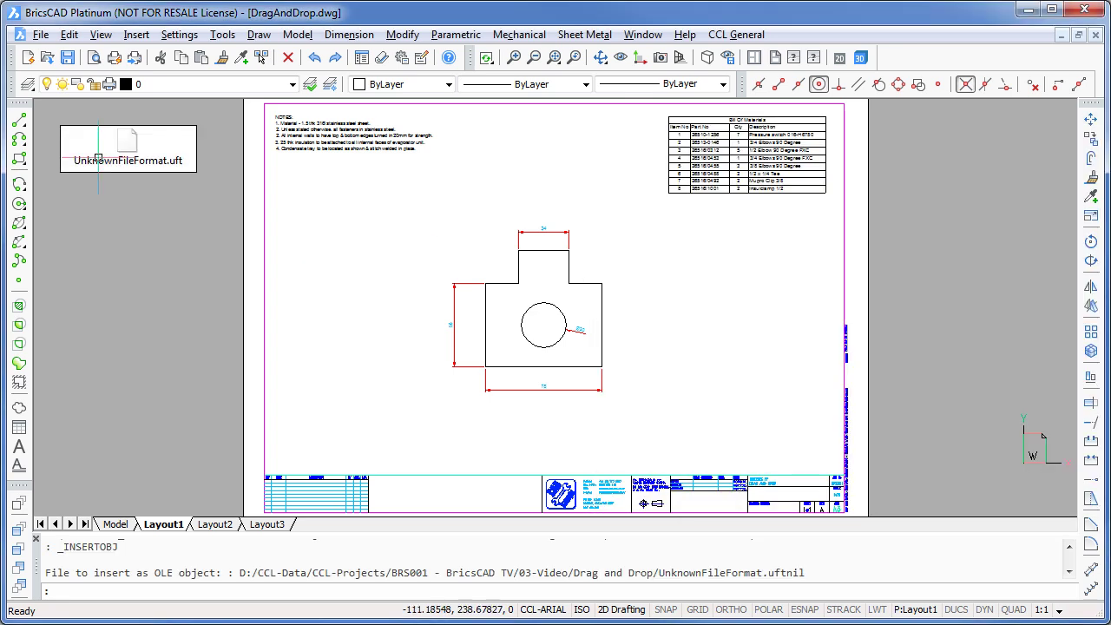
# Open the properties of the UnknownFileFormat.uft OLE object beside the Layout1 sheet.
pyautogui.click(119, 127)
pyautogui.rightClick(120, 127)
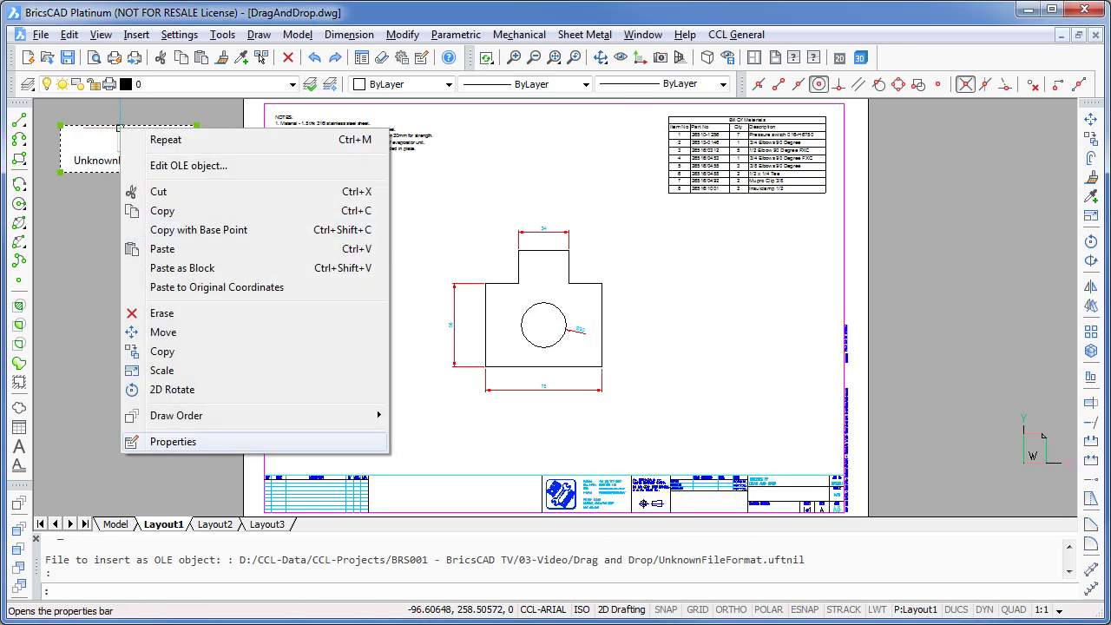
pyautogui.click(173, 441)
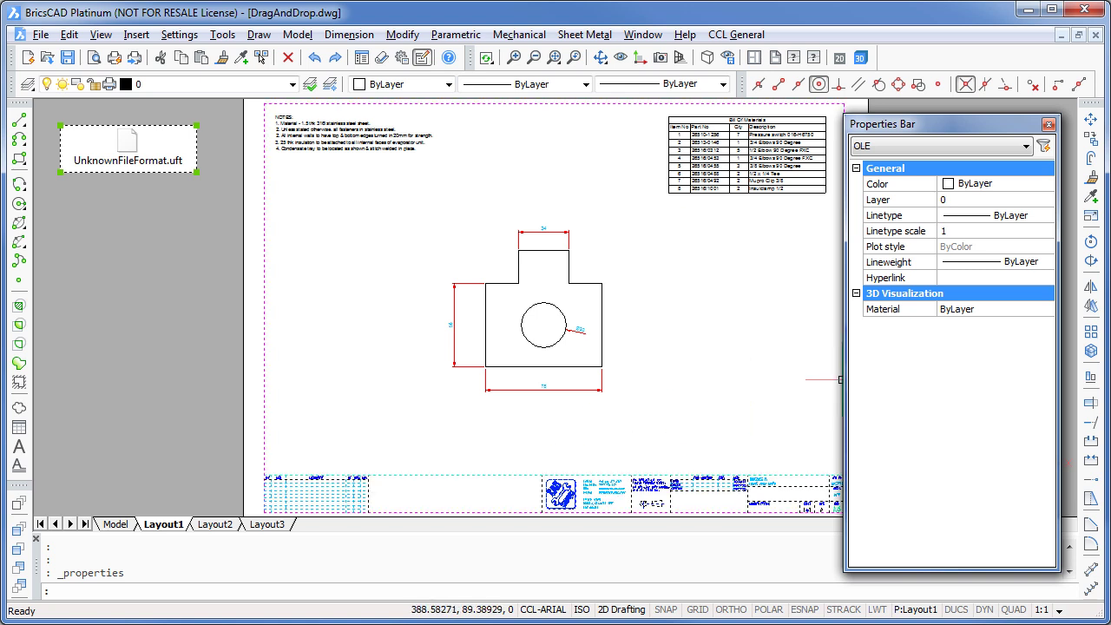